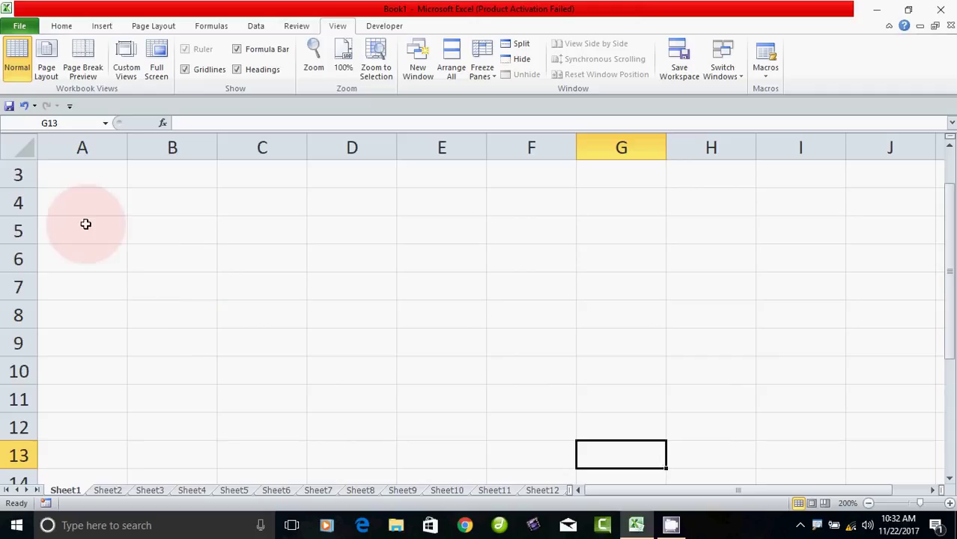
Enter the headers Name and Street in cells A1 and B1
left_click(89, 179)
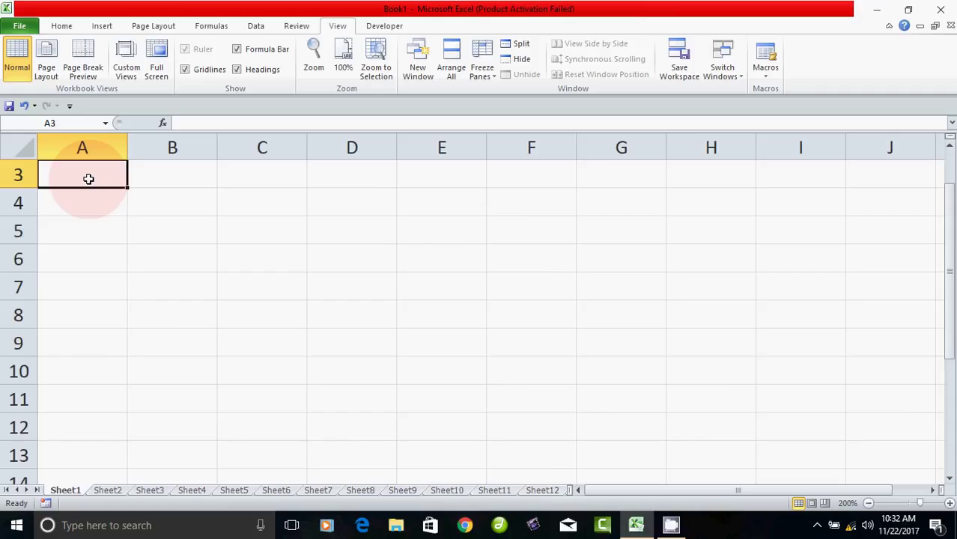
key("Return")
key("Return")
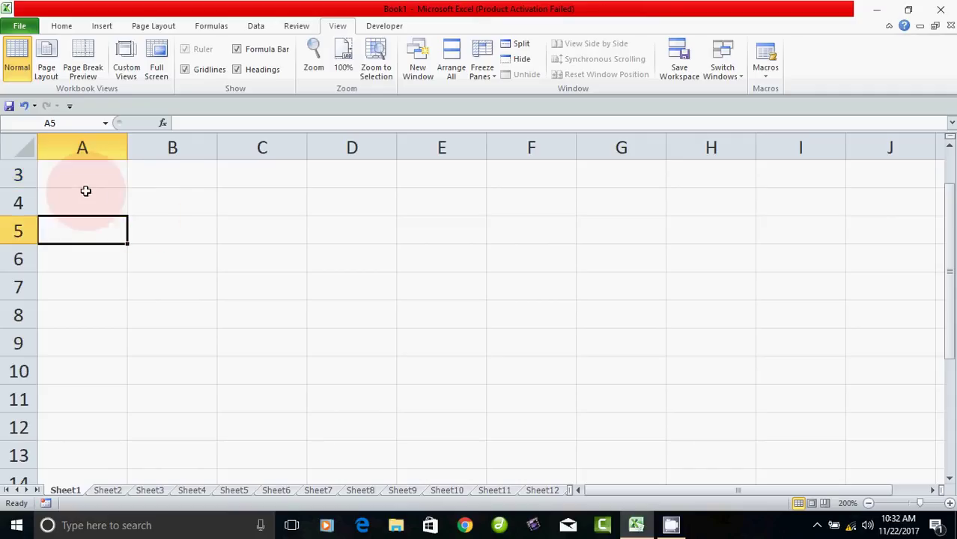
left_click(86, 177)
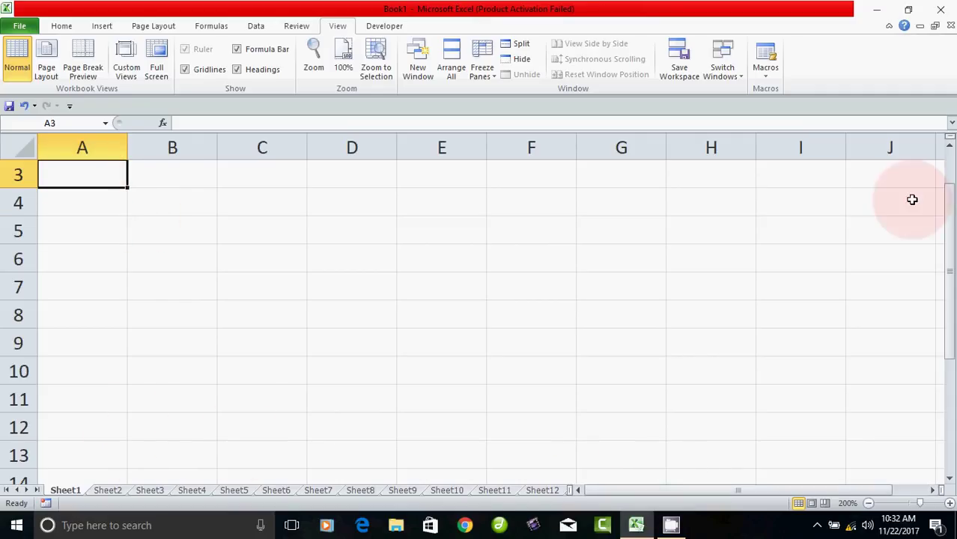
left_click_drag(951, 230, 950, 146)
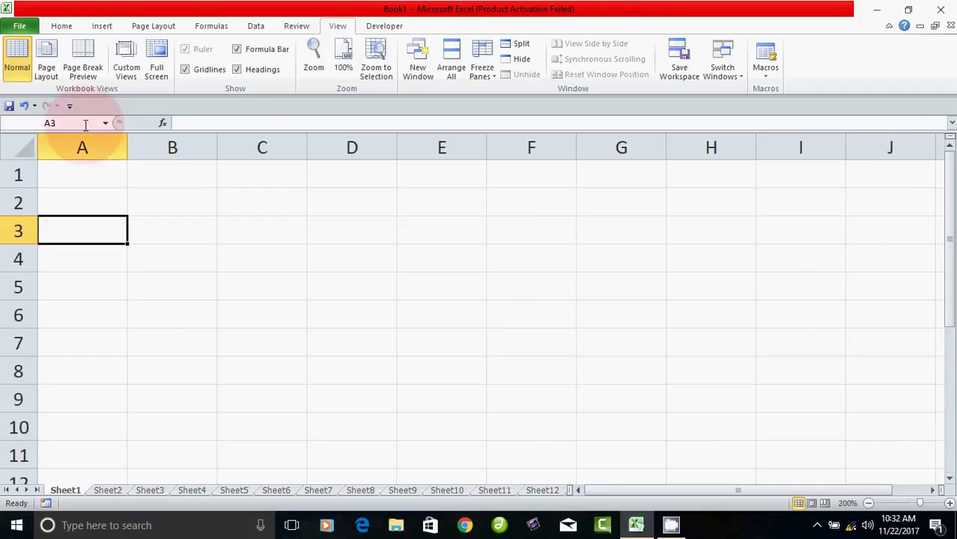
left_click(69, 177)
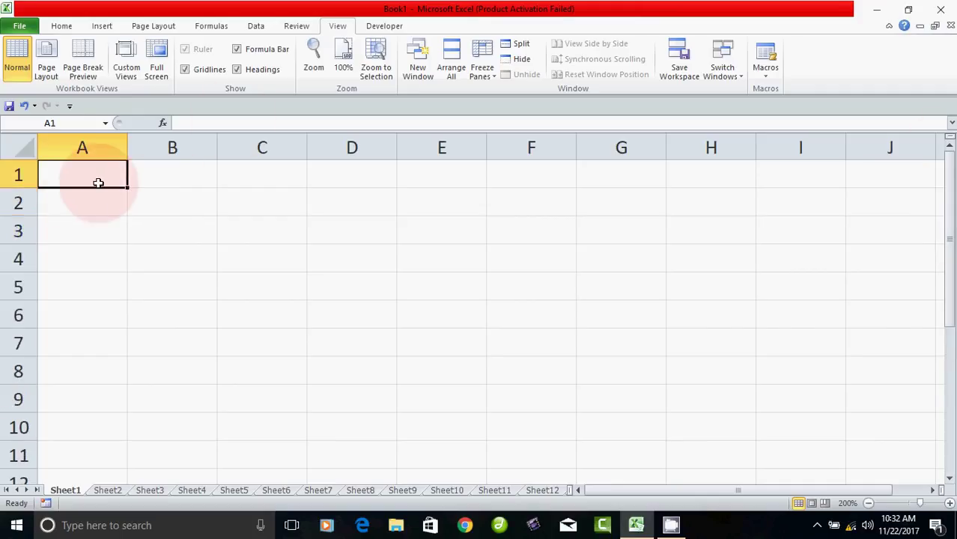
type("N")
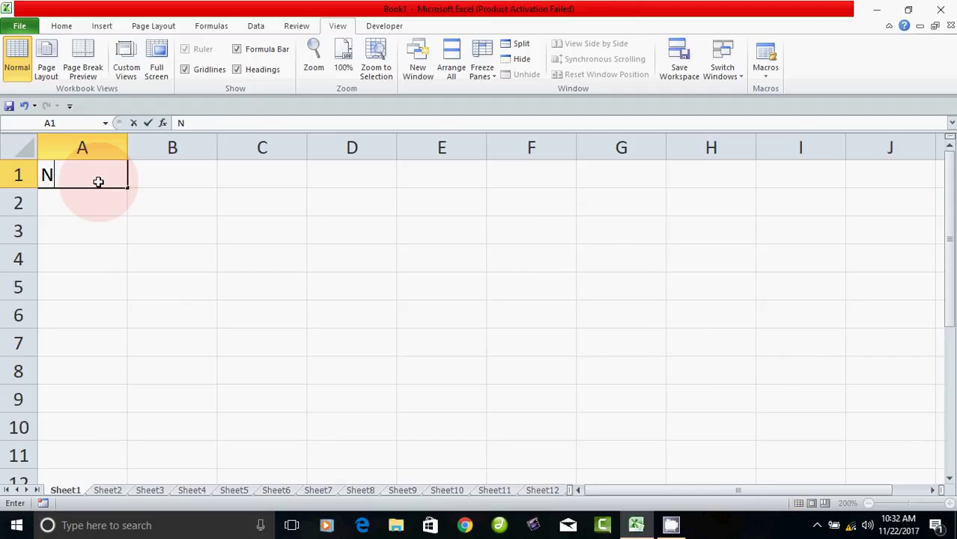
type("ame")
key("Tab")
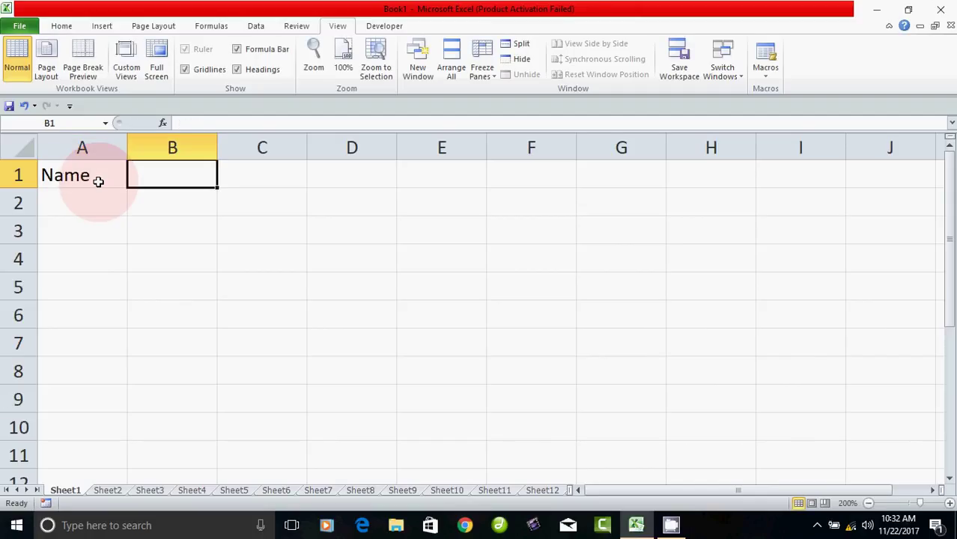
type("Str")
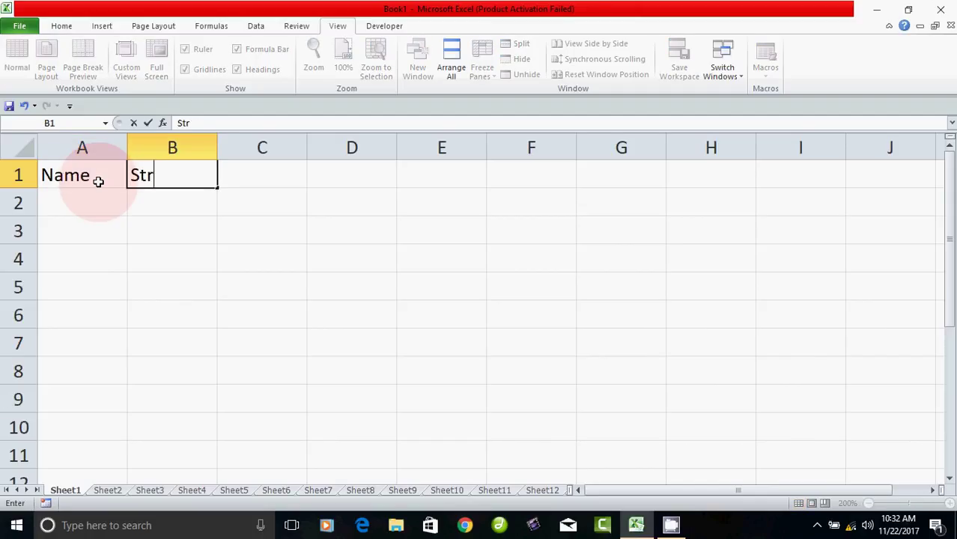
type("eet")
key("Tab")
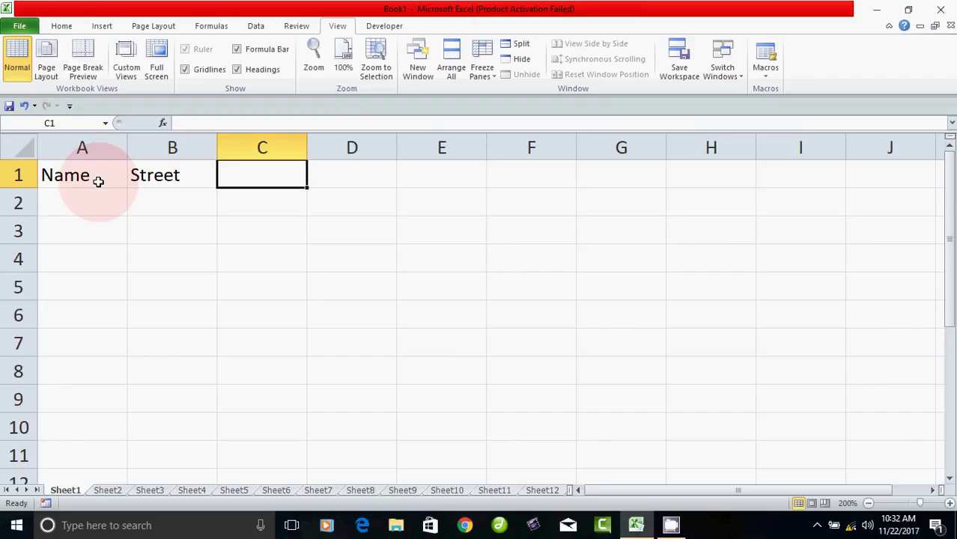
Add the headers Place, Age, Religion and Phone No in cells C1 through F1
type("Place")
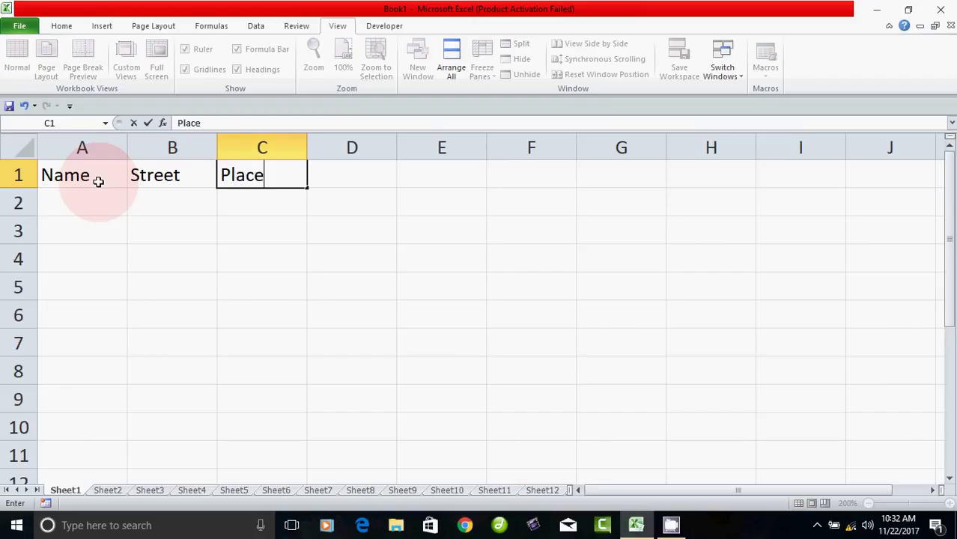
key("Tab")
type("A")
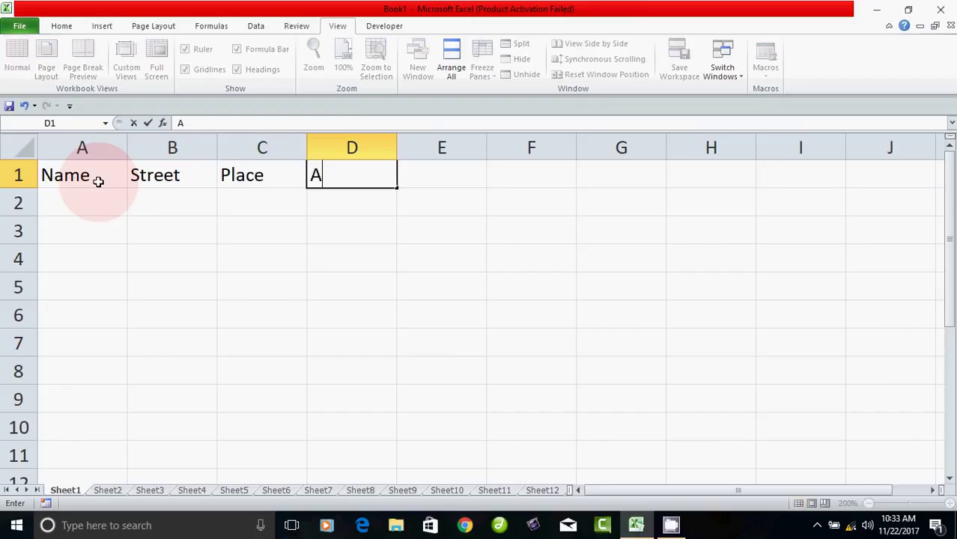
type("ge")
key("Tab")
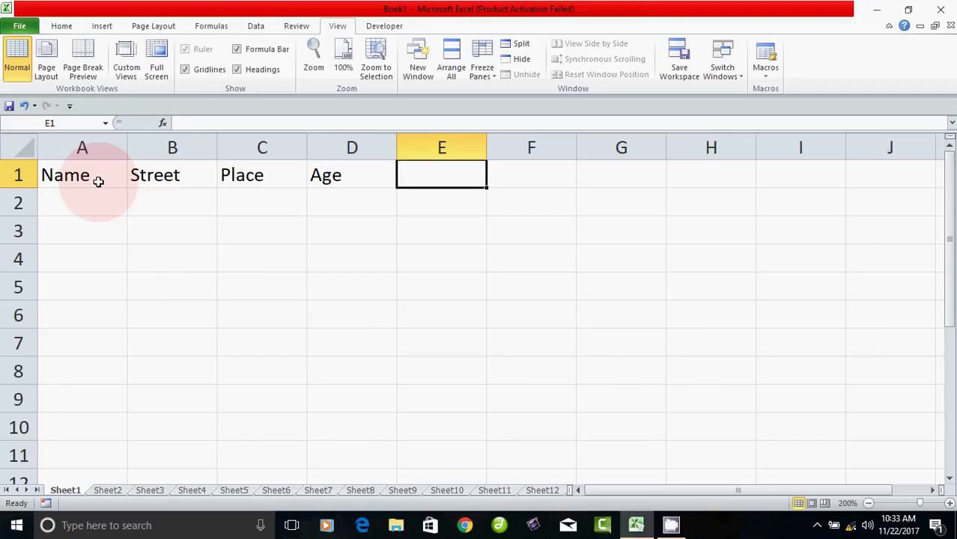
type("Re")
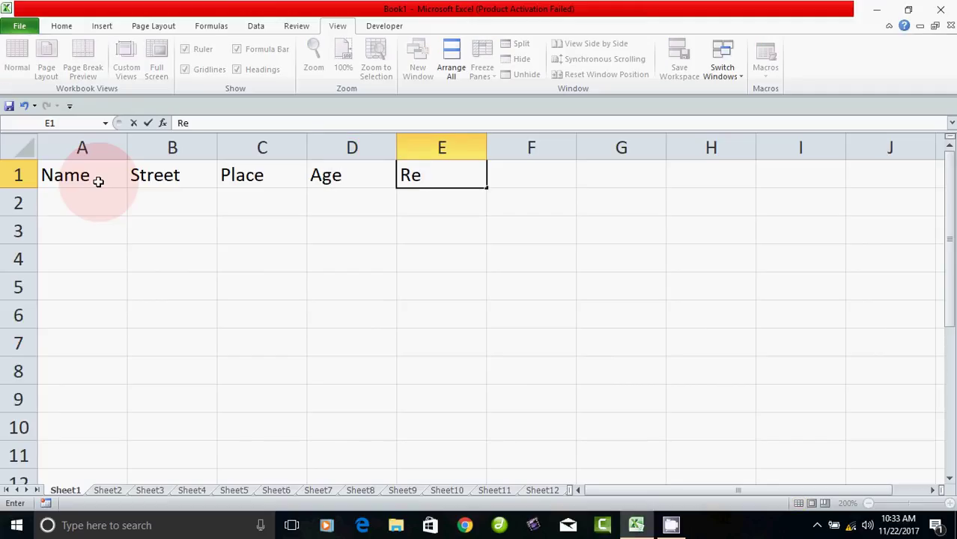
type("ligion")
key("Tab")
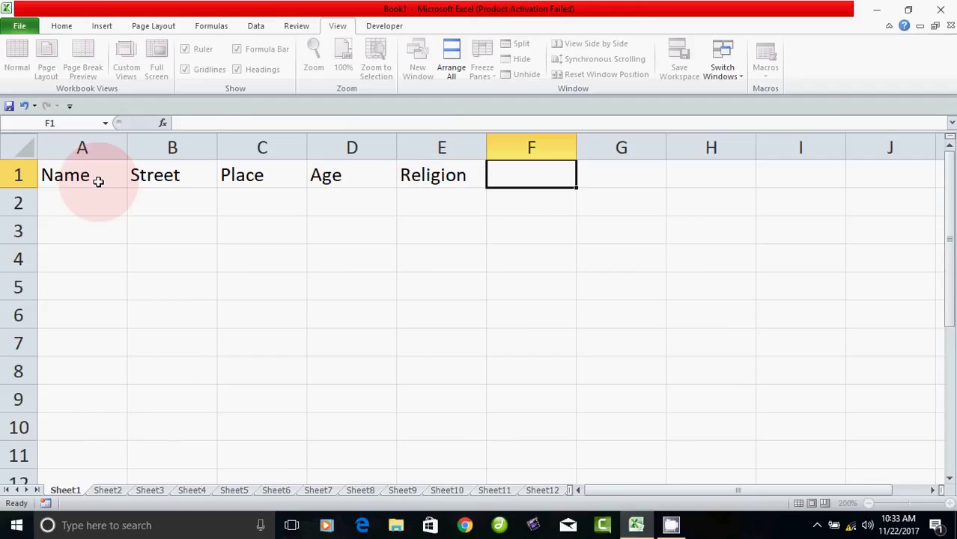
type("C")
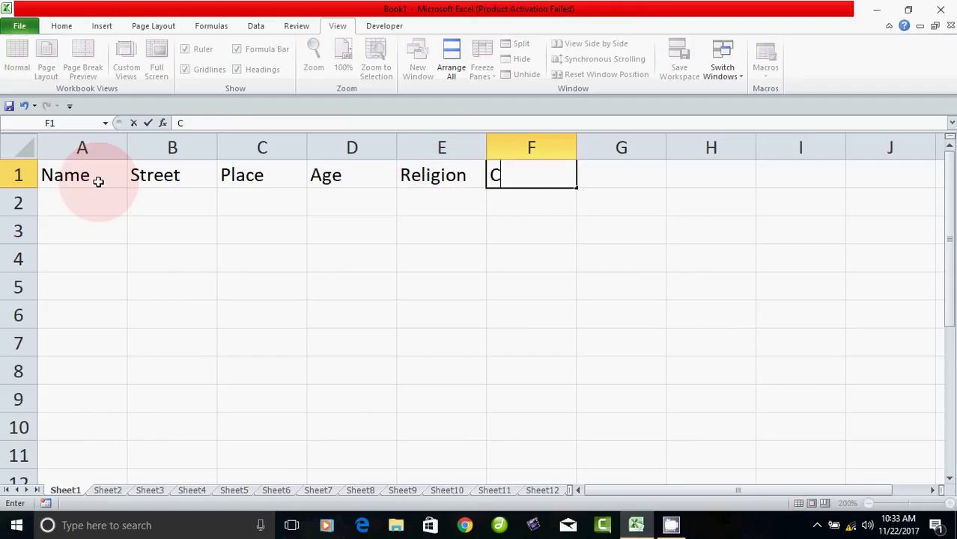
type("e")
type("l")
key("BackSpace")
key("BackSpace")
type("P")
type("hone N")
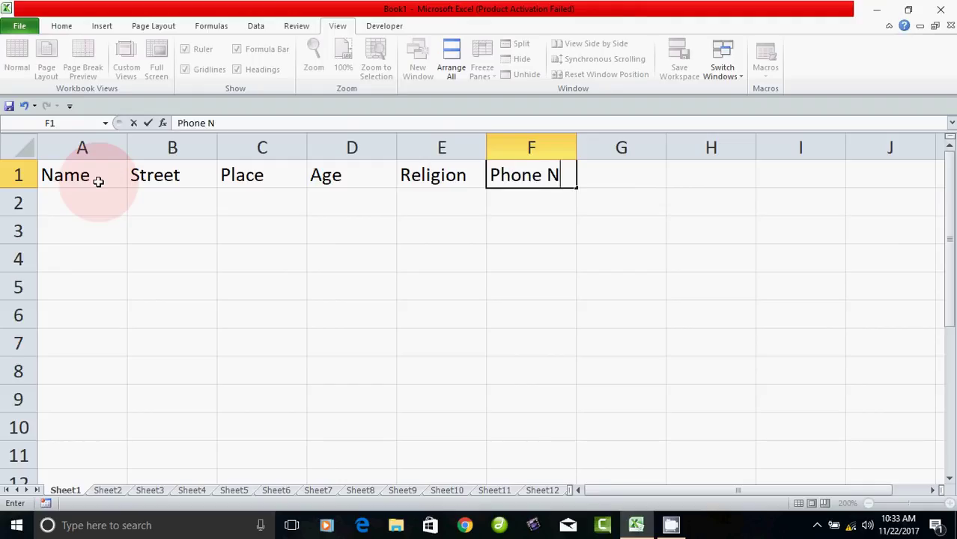
type("o")
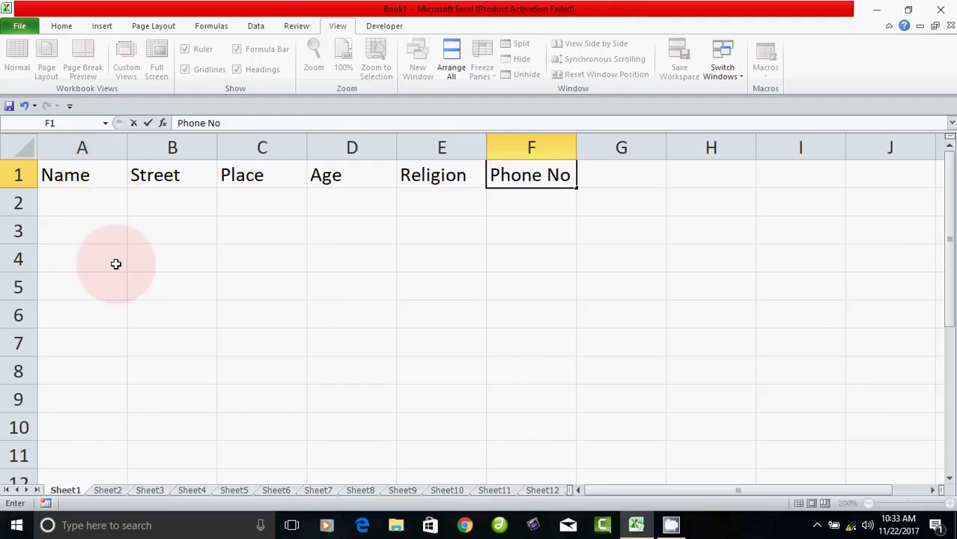
left_click(115, 264)
Widen columns A to F to fit each header, then select the header row A1:F1
left_click(180, 175)
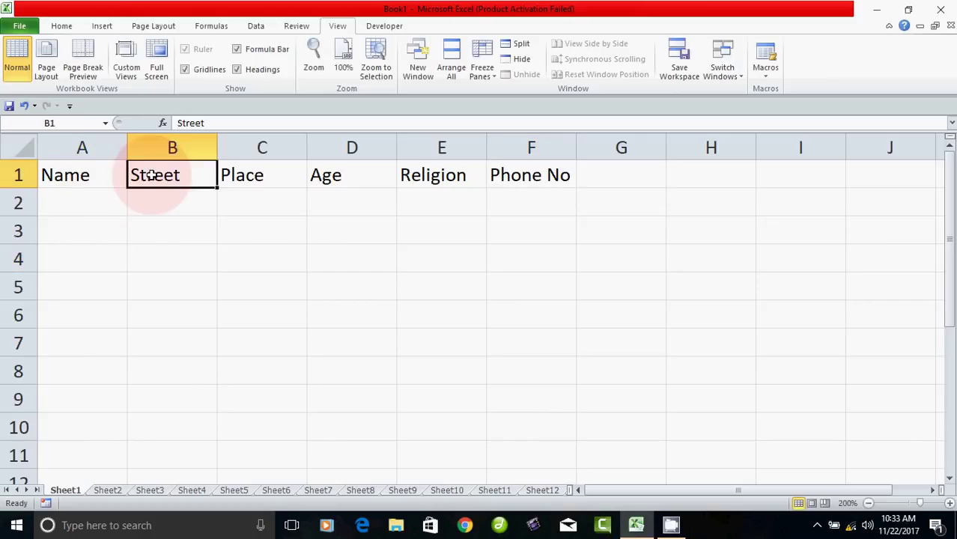
left_click(229, 175)
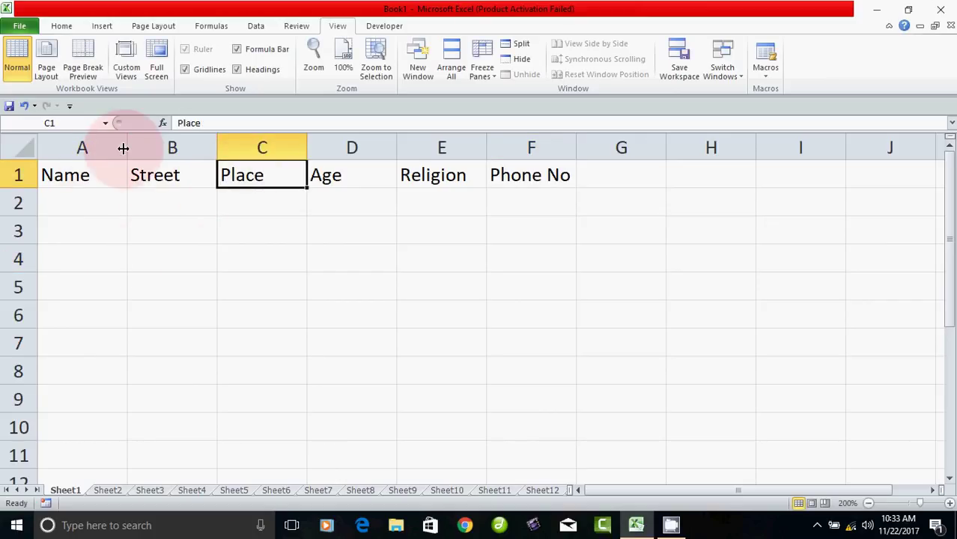
left_click_drag(124, 148, 168, 148)
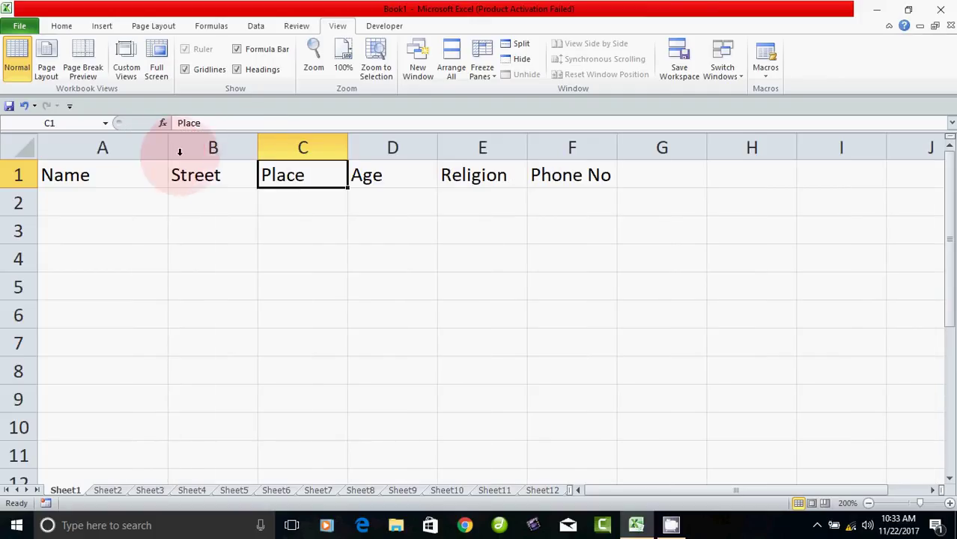
left_click_drag(254, 148, 288, 149)
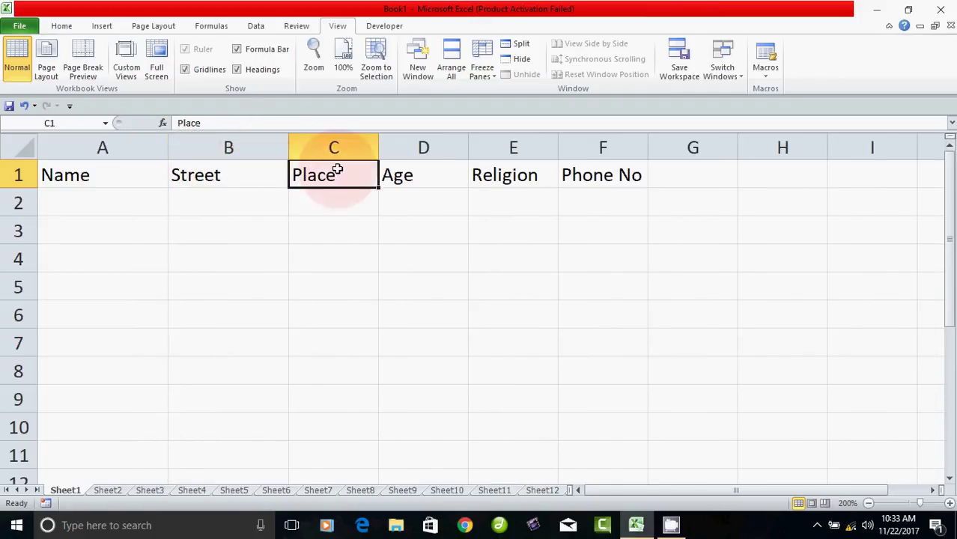
left_click(154, 179)
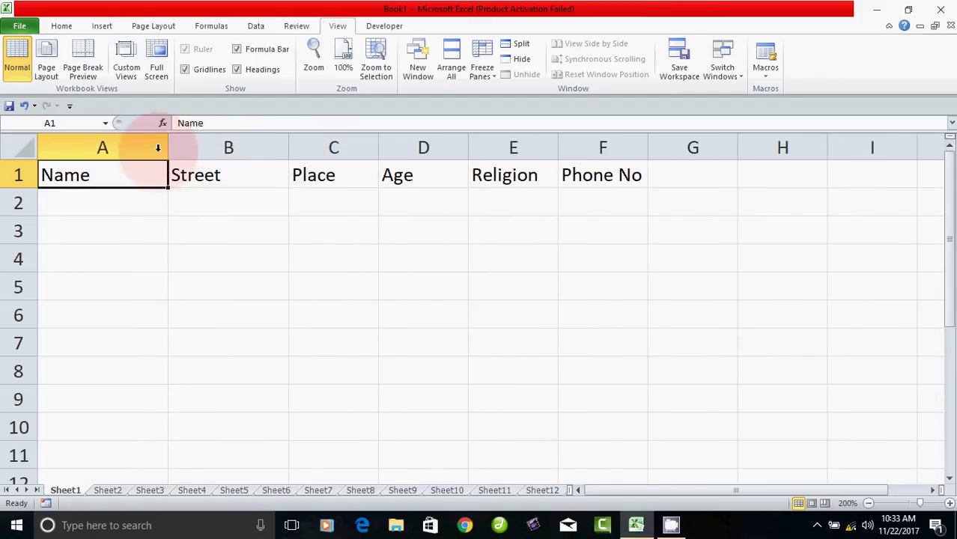
left_click_drag(289, 142, 298, 143)
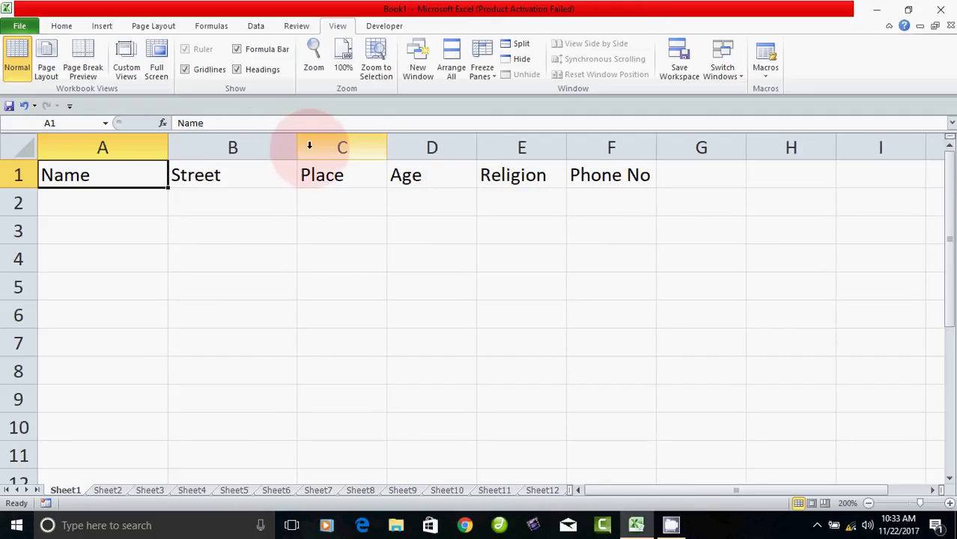
left_click_drag(387, 143, 411, 143)
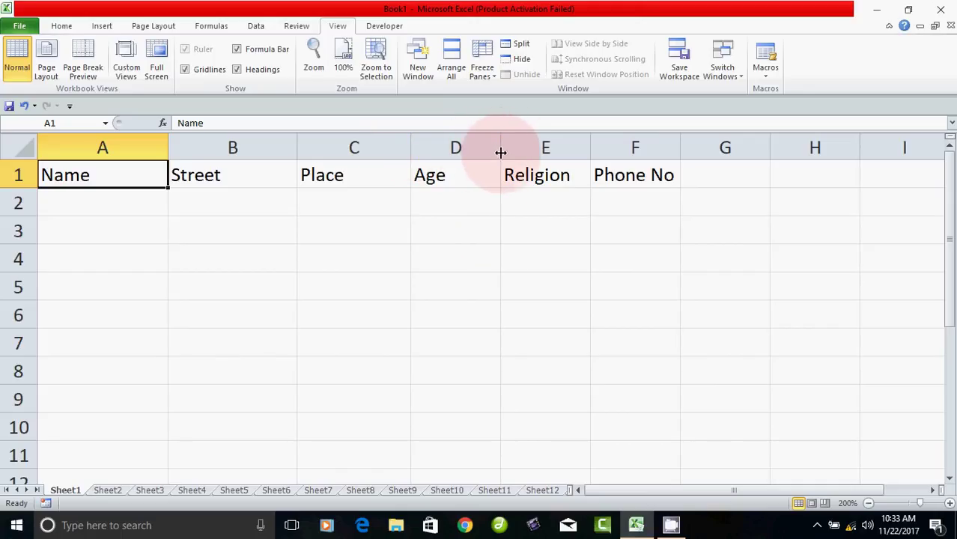
left_click_drag(501, 153, 522, 152)
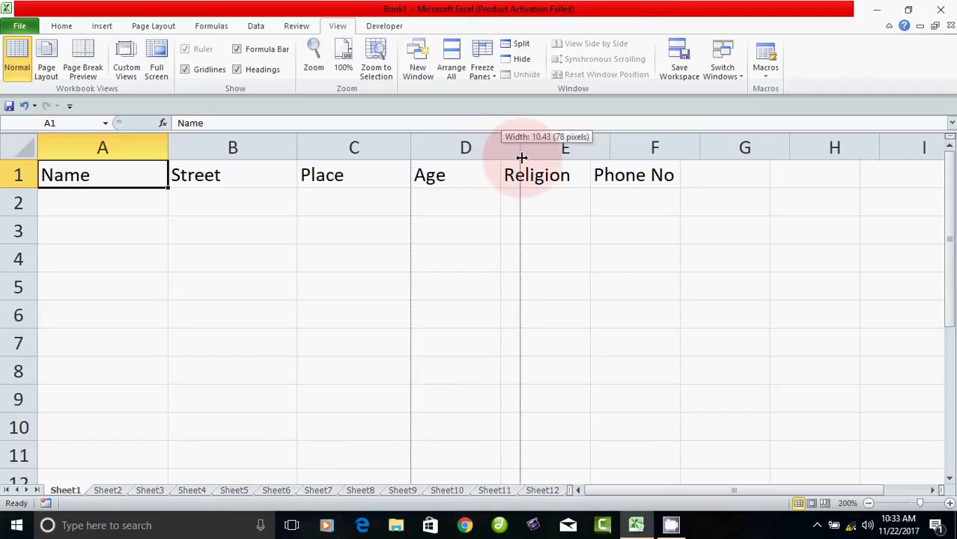
left_click_drag(609, 149, 632, 149)
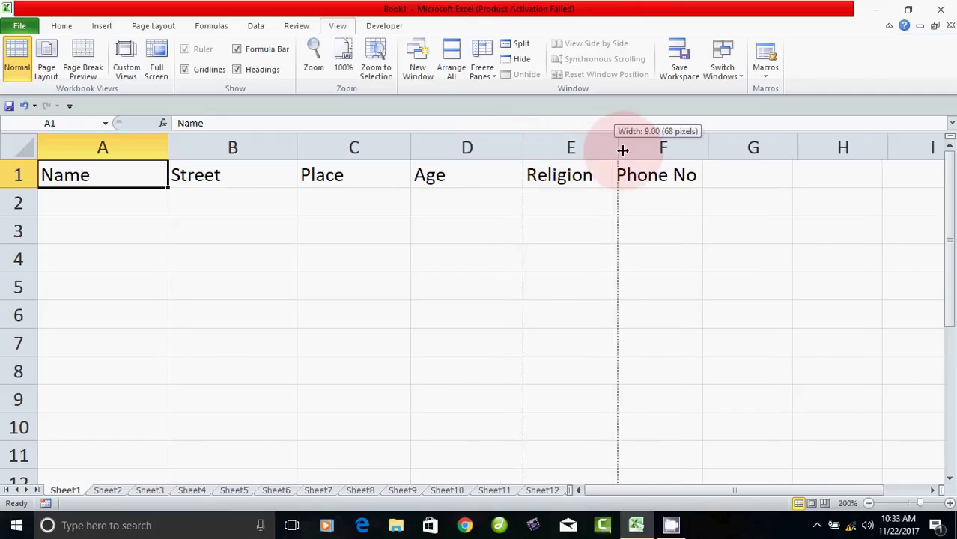
left_click_drag(719, 147, 737, 146)
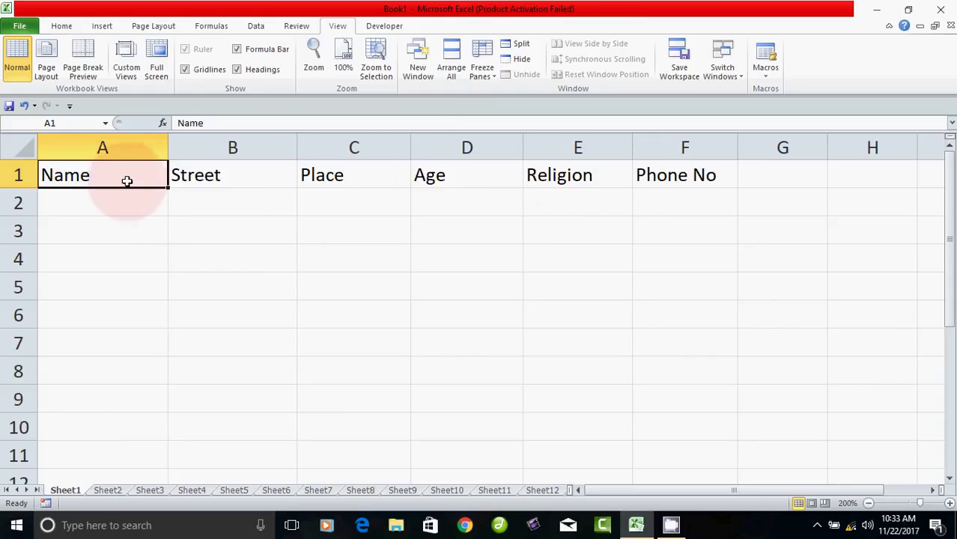
left_click_drag(126, 179, 665, 180)
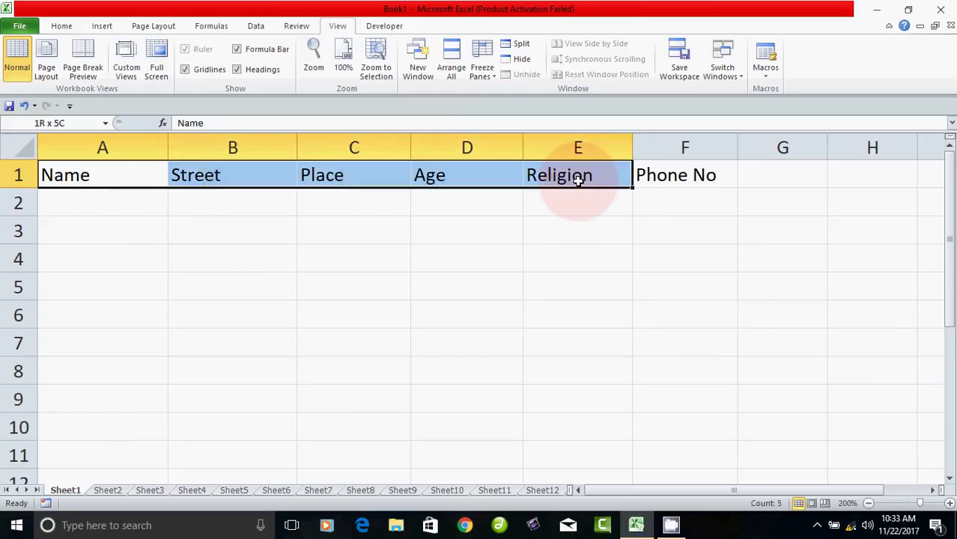
Apply Bold and Center alignment to the headers Name through Phone No
left_click(61, 26)
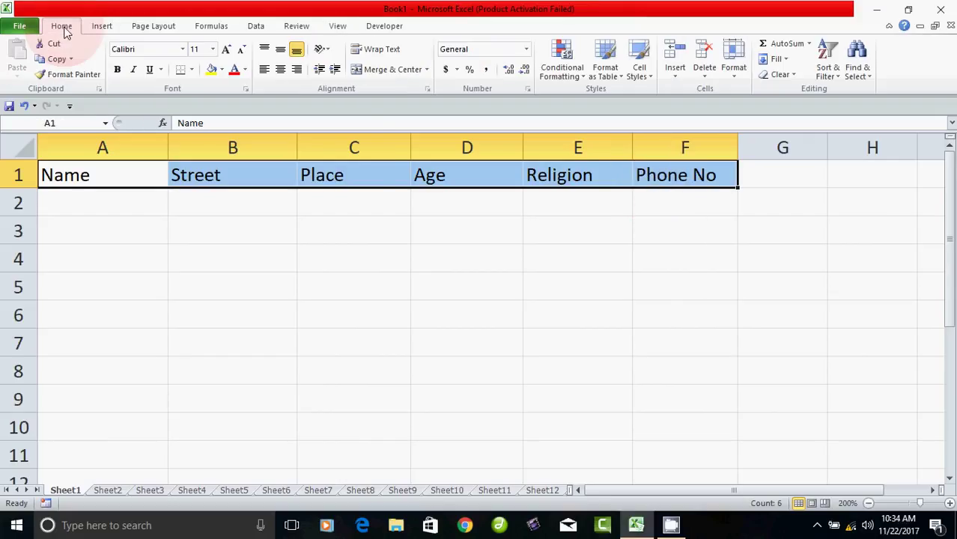
left_click(114, 68)
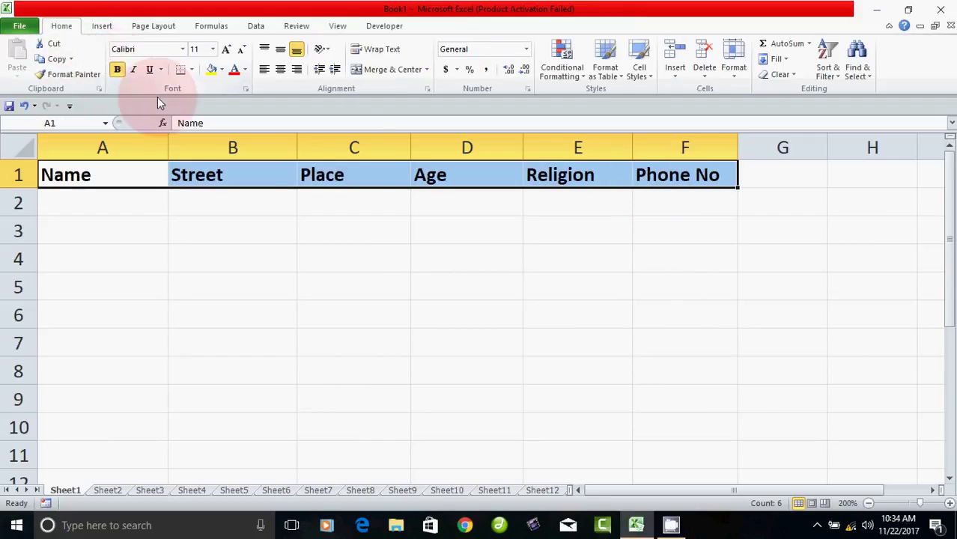
left_click(281, 70)
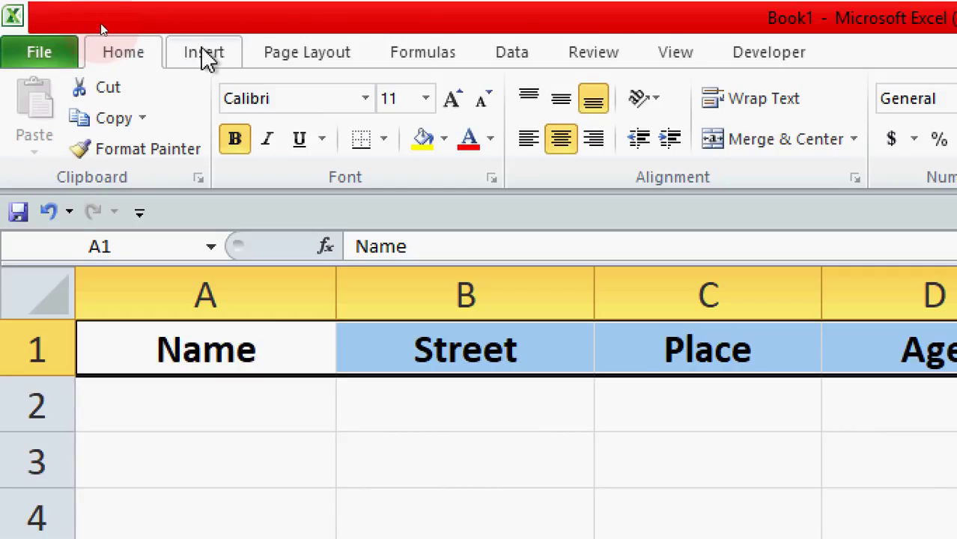
Insert a table from the header row with 'My table has headers' ticked
left_click(202, 54)
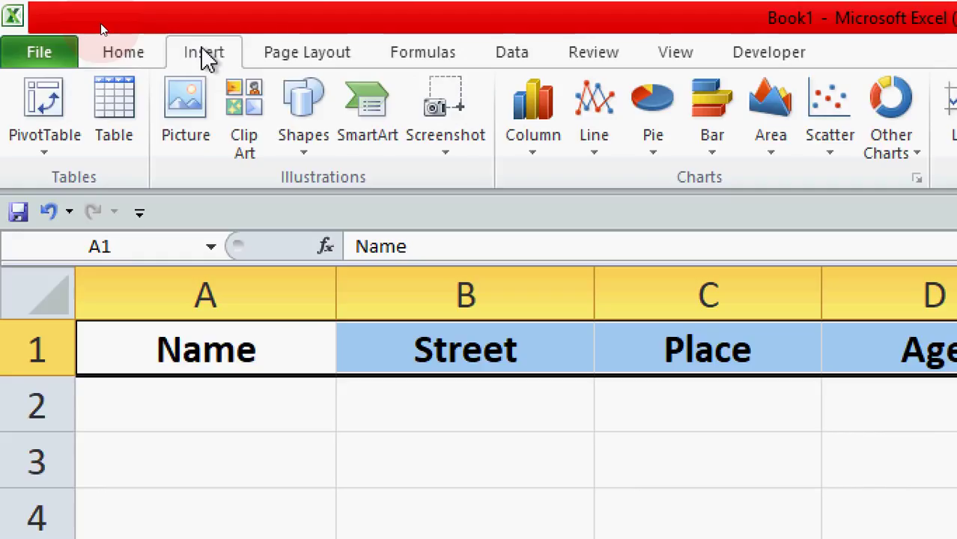
left_click(116, 105)
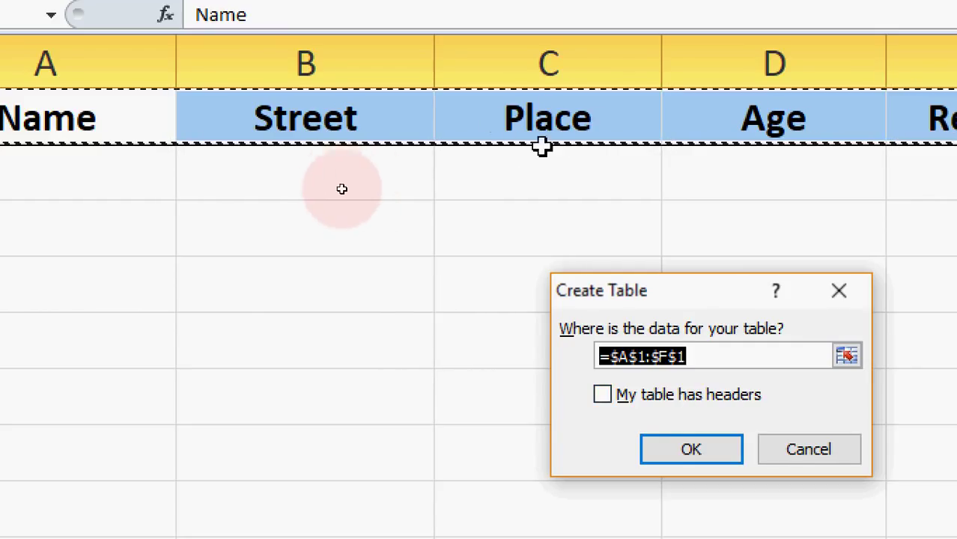
left_click(603, 394)
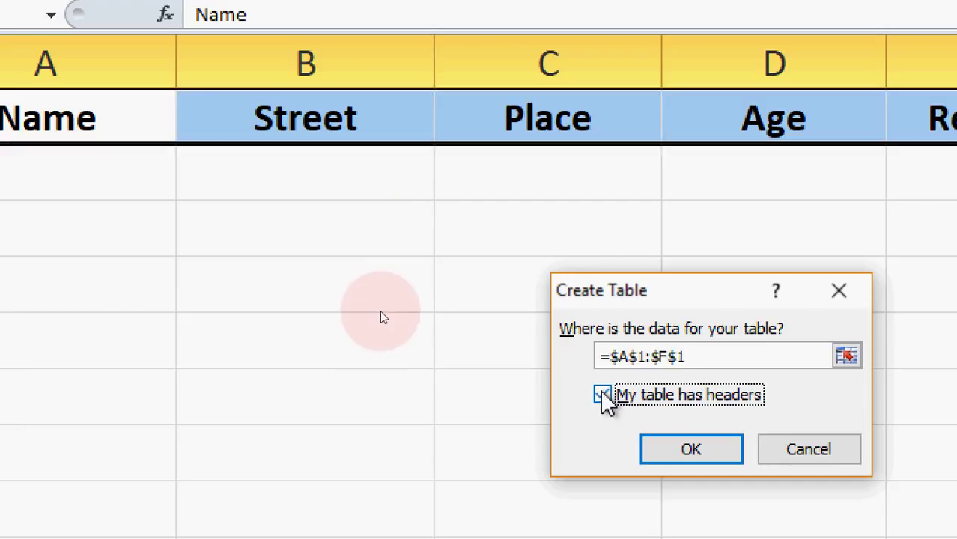
left_click(675, 453)
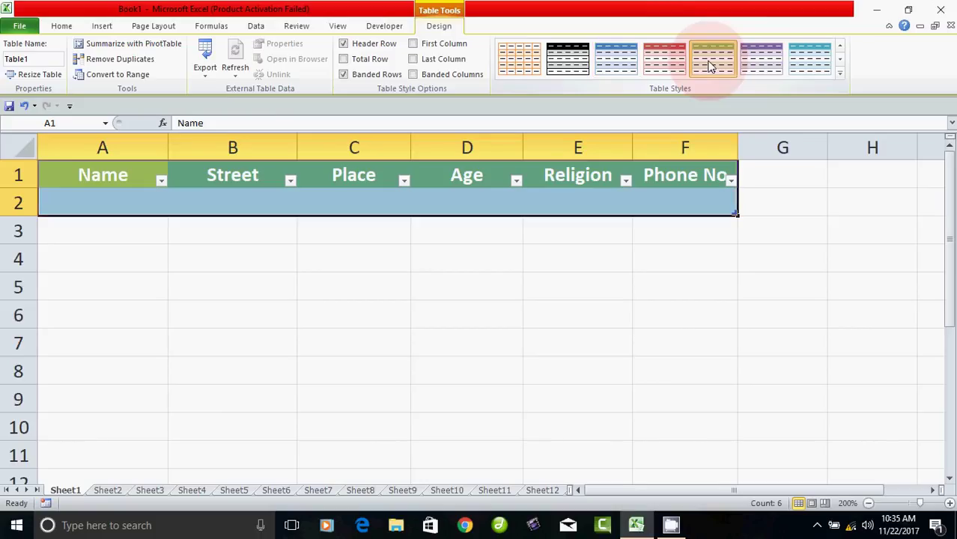
Apply a blue Medium style to Table1, then select the data cells A2 through C2
left_click(816, 69)
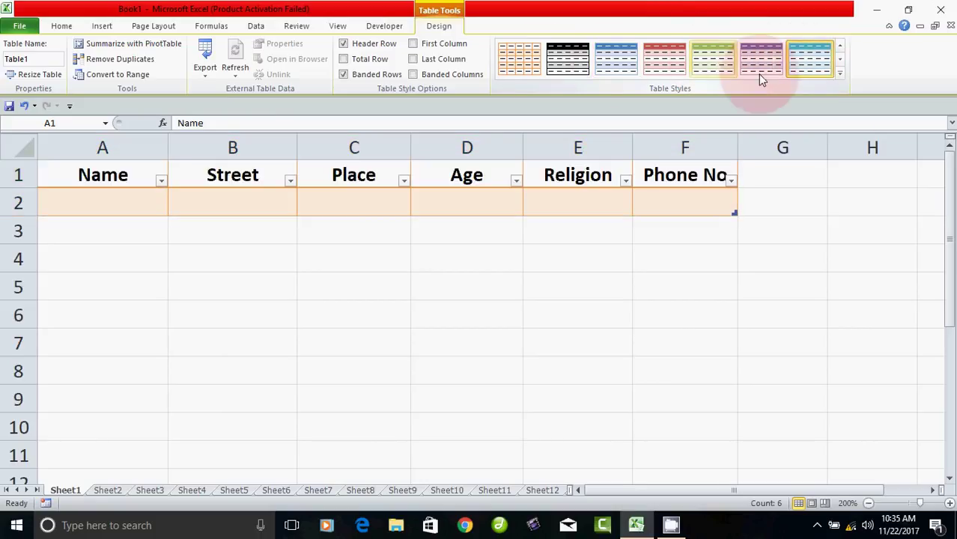
left_click(841, 75)
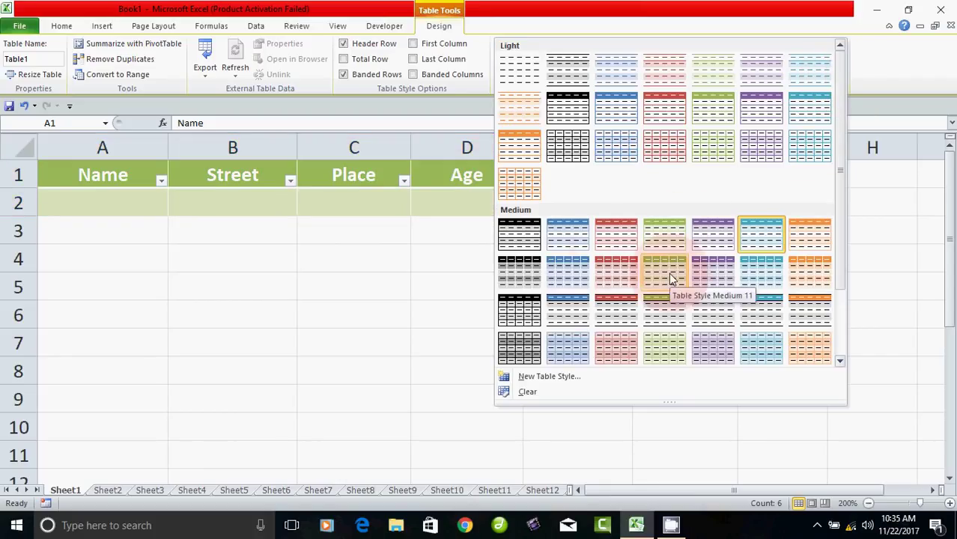
left_click(580, 236)
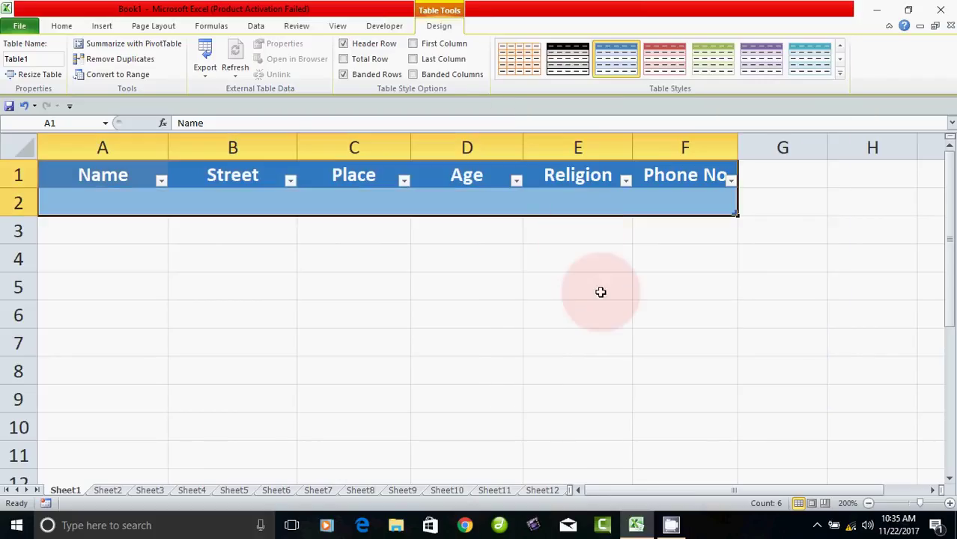
left_click(615, 315)
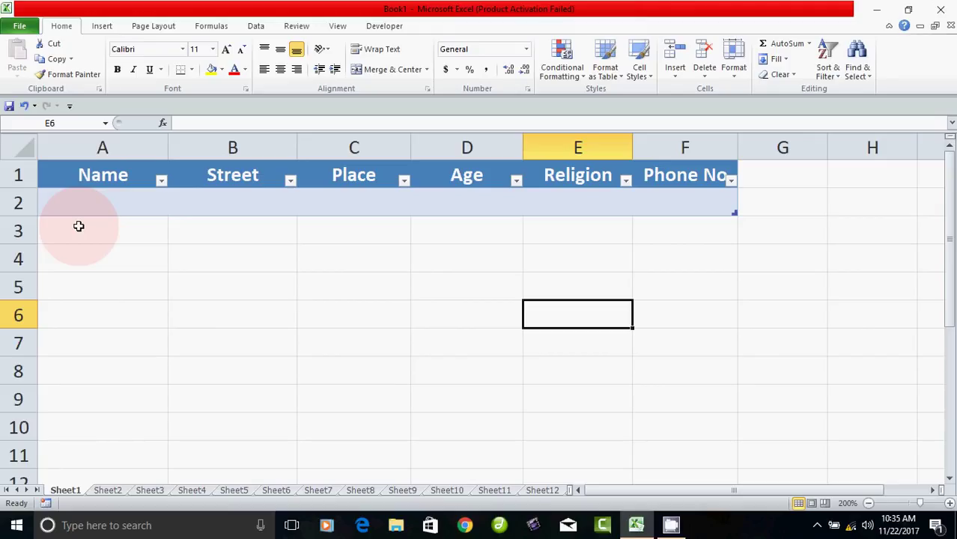
left_click(111, 203)
left_click(228, 204)
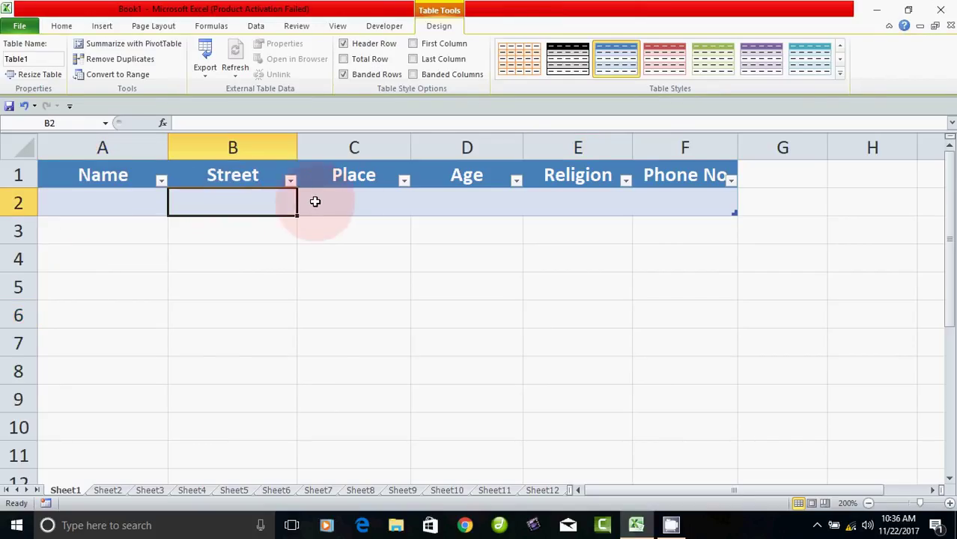
left_click(360, 200)
left_click(457, 199)
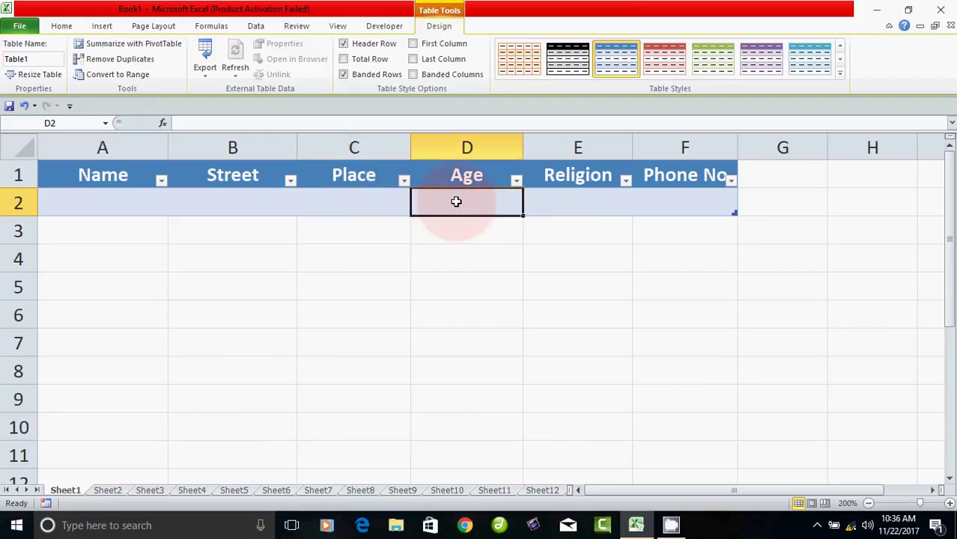
left_click(553, 203)
left_click(660, 203)
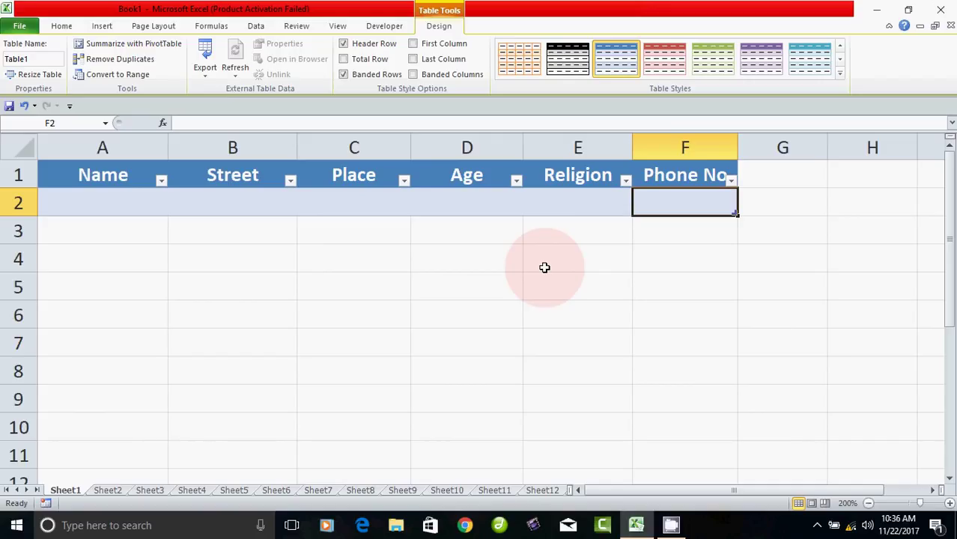
left_click(62, 27)
left_click(101, 26)
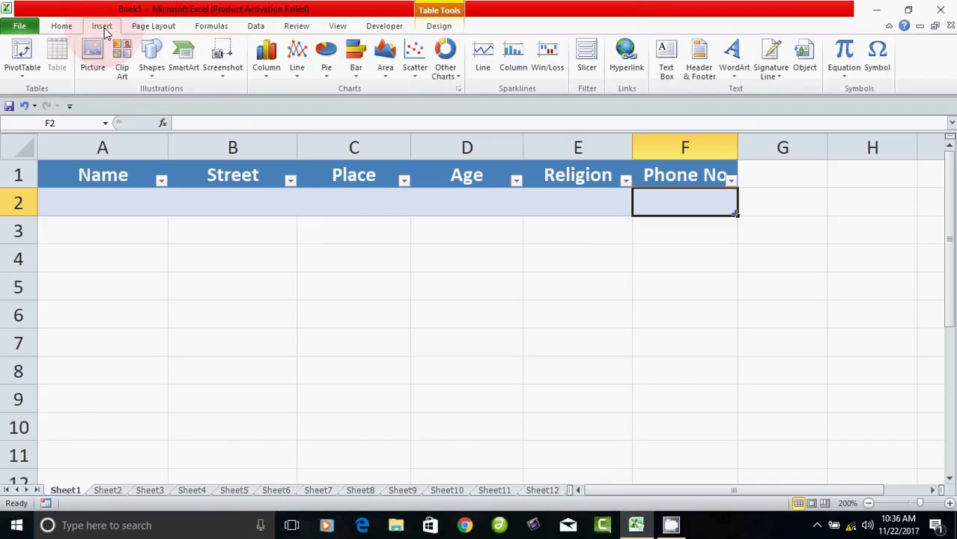
left_click(169, 29)
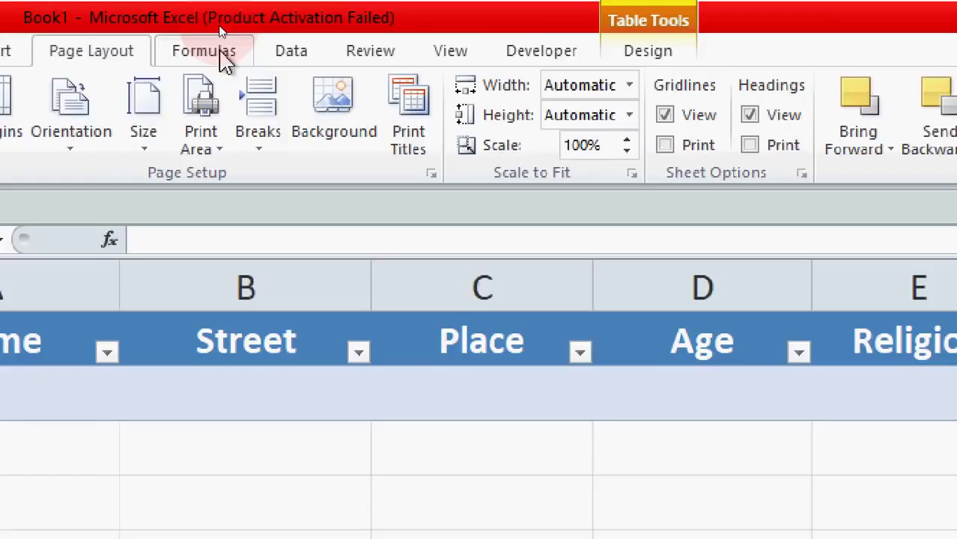
left_click(218, 28)
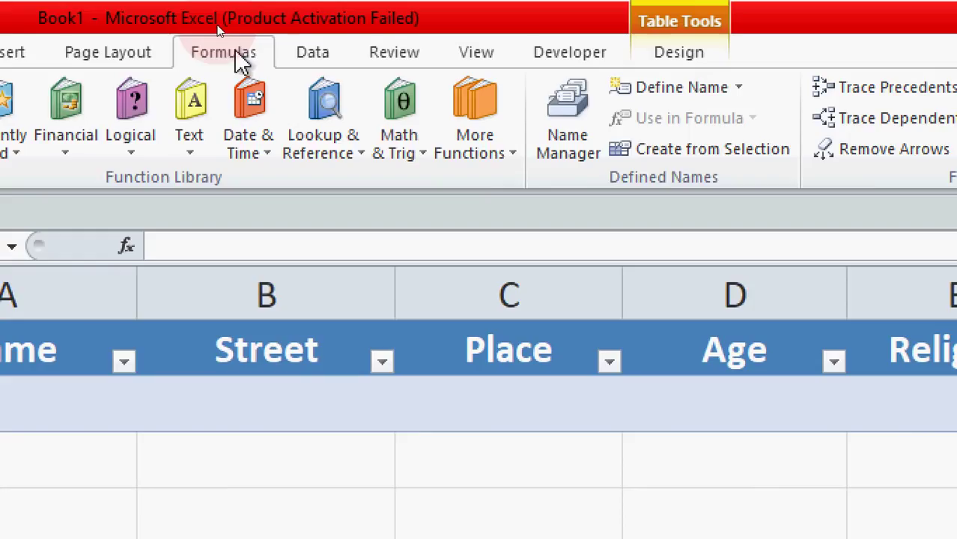
left_click(334, 57)
left_click(406, 59)
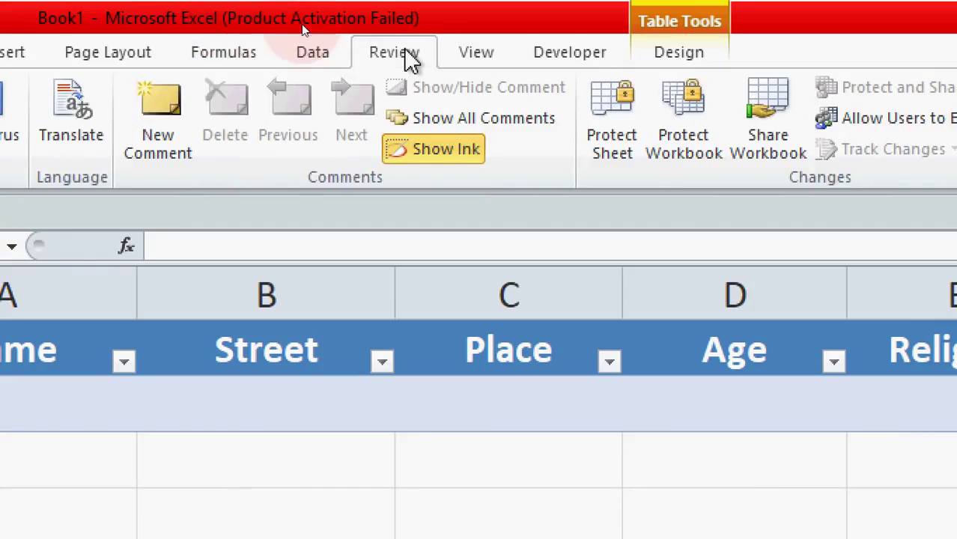
left_click(486, 66)
left_click(570, 62)
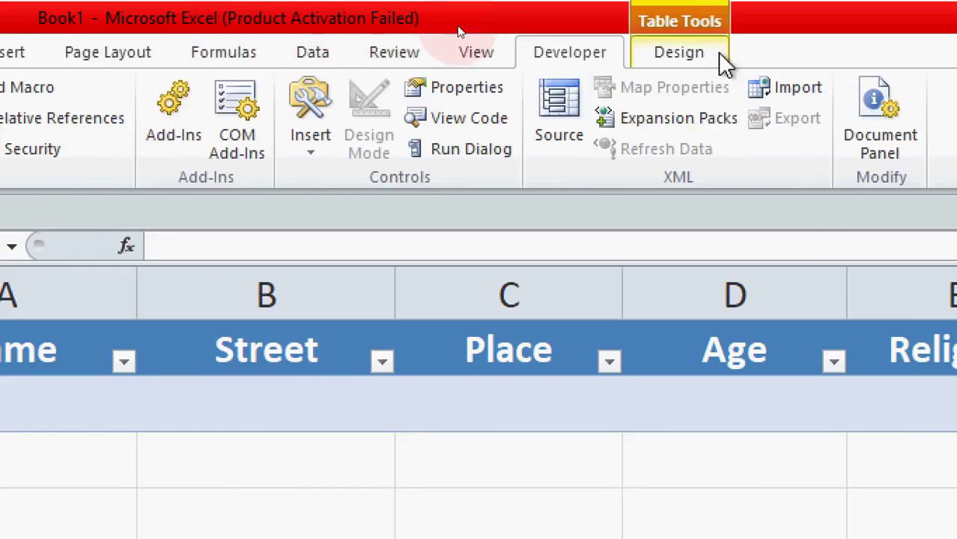
left_click(696, 63)
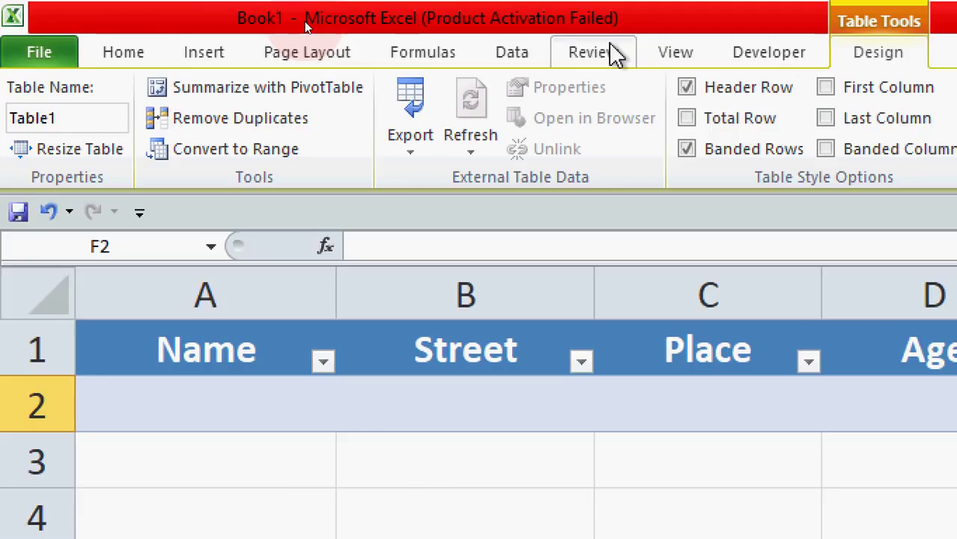
In Excel Options > Customize Ribbon, list Commands Not in the Ribbon and select Form
left_click(41, 54)
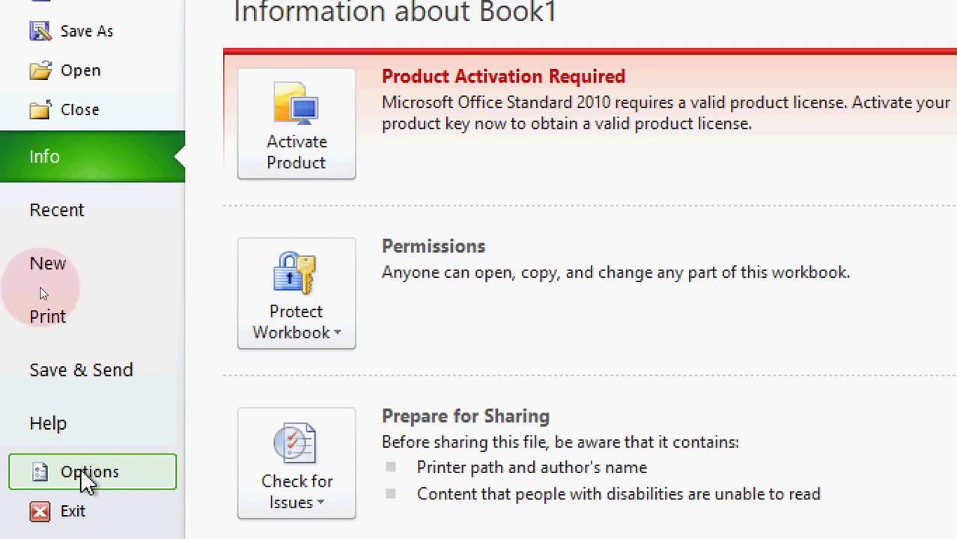
left_click(87, 479)
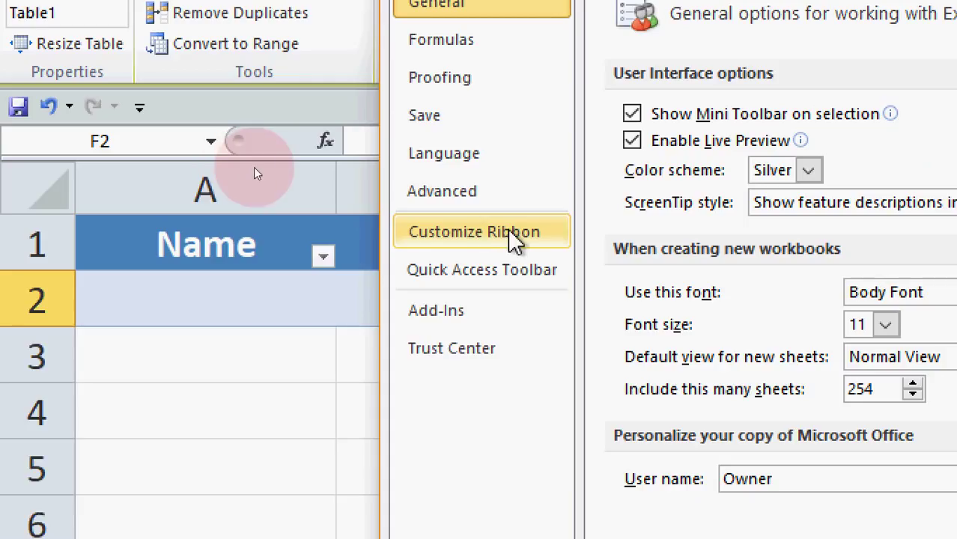
left_click(510, 232)
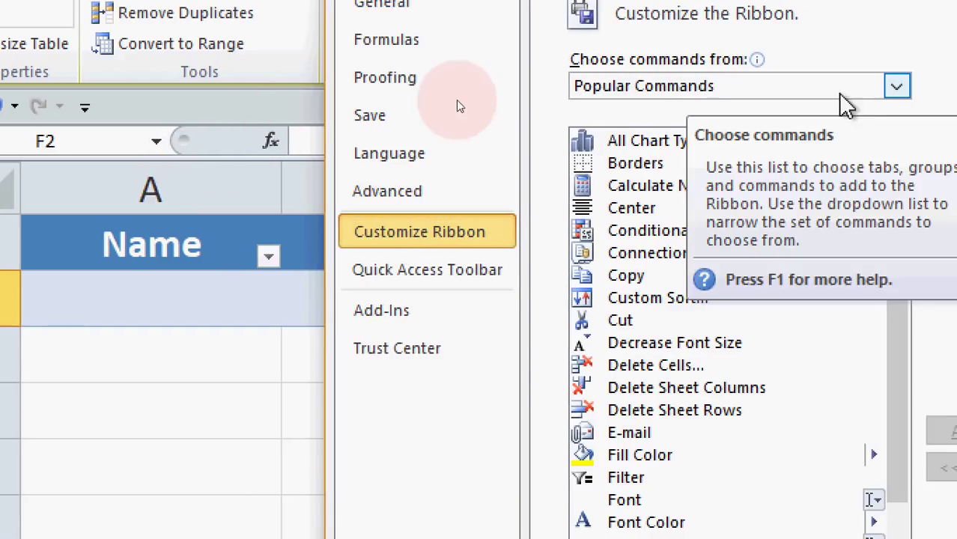
left_click(836, 86)
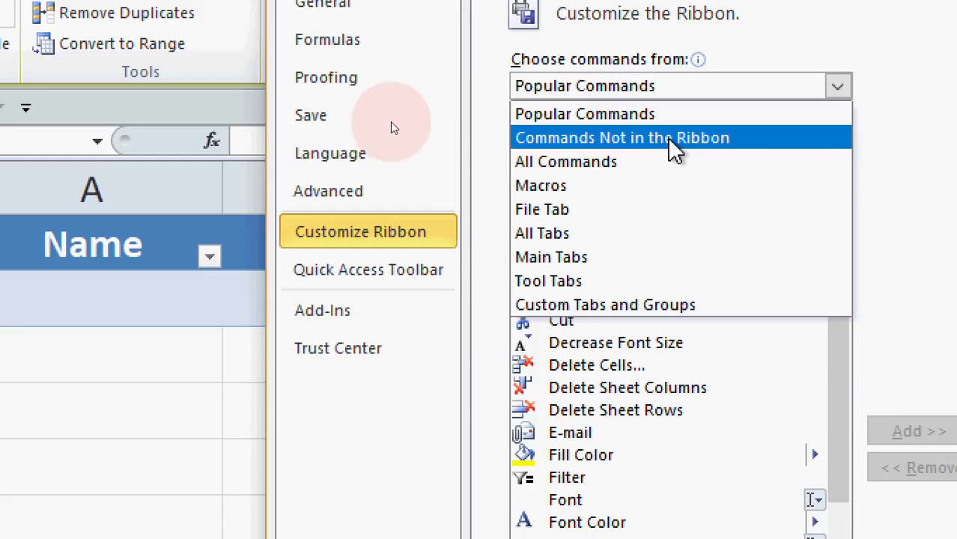
left_click(671, 140)
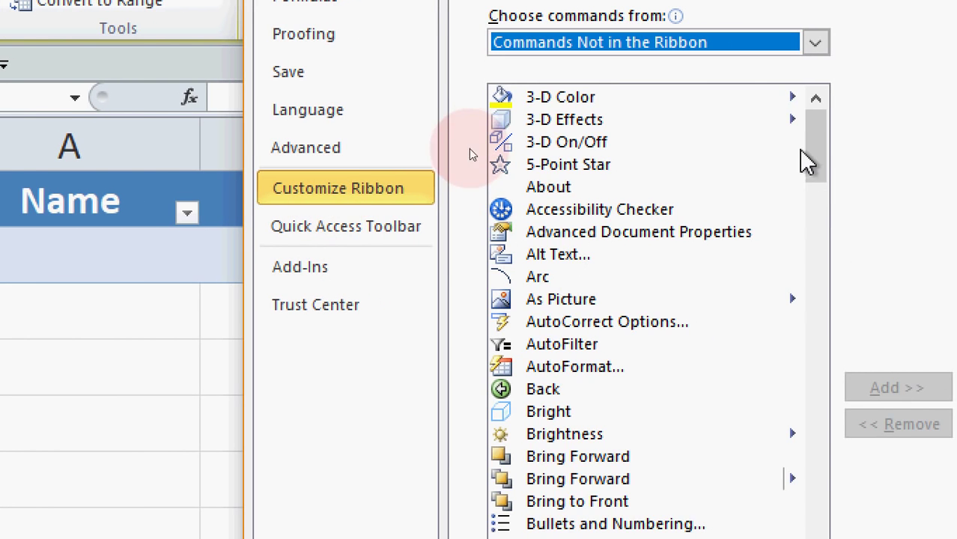
left_click_drag(818, 154, 828, 310)
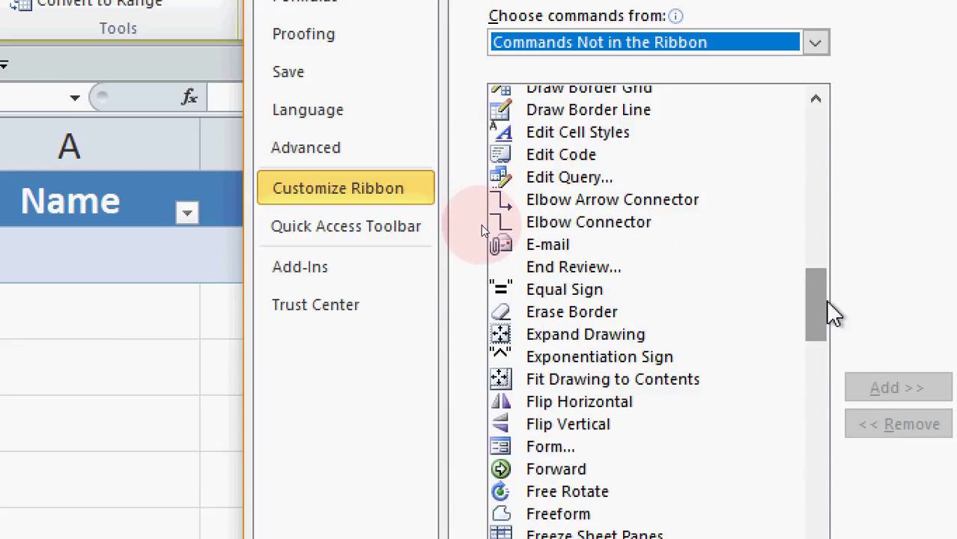
left_click(545, 449)
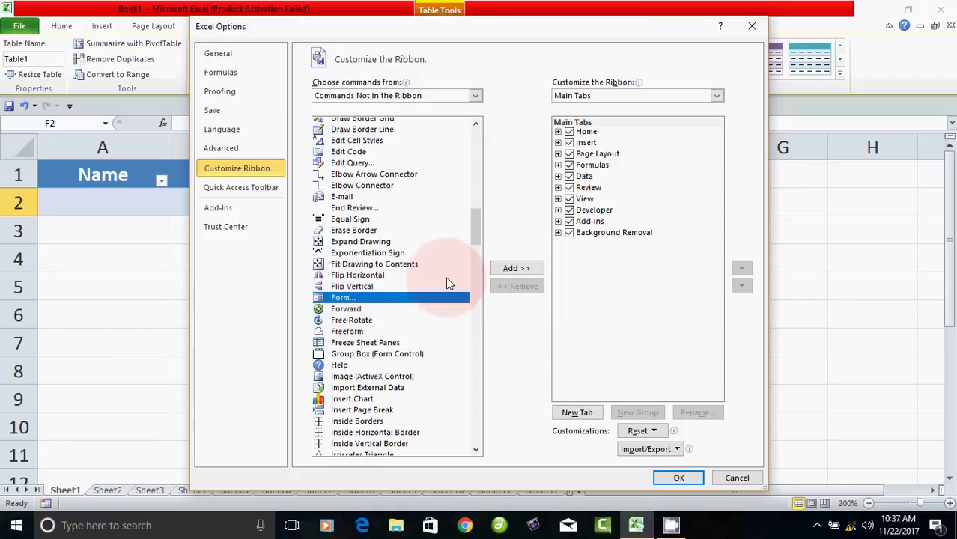
left_click(508, 270)
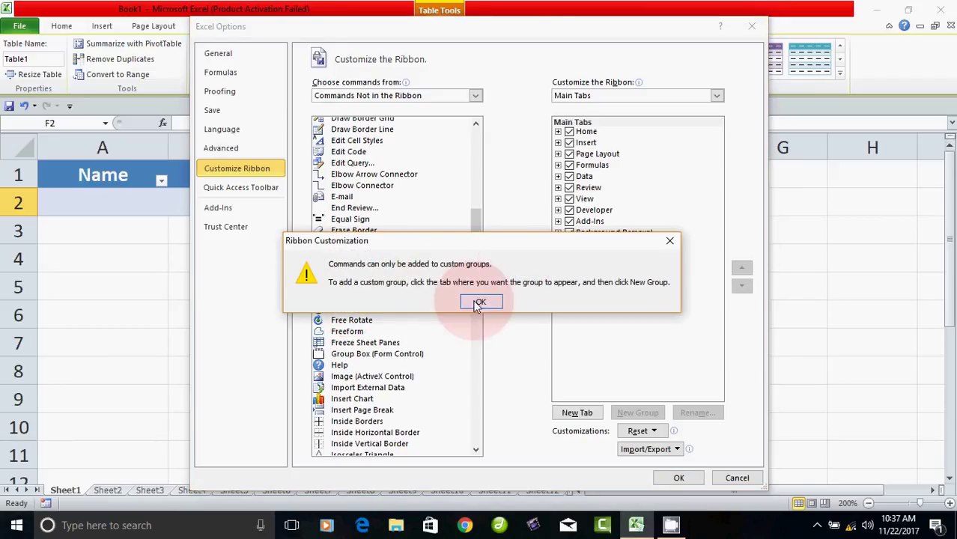
left_click(480, 302)
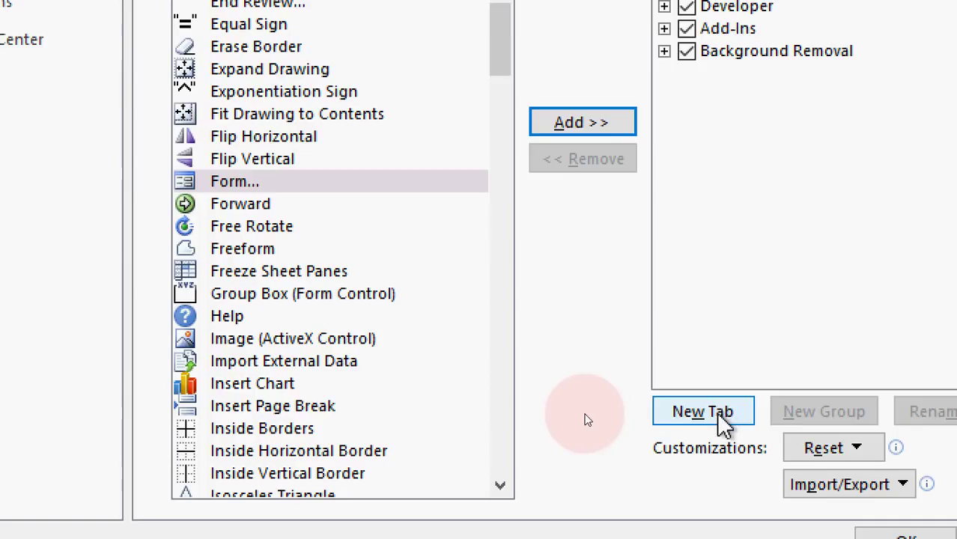
Add a new custom tab and group holding Form, and rename the group to Data Entry
left_click(716, 411)
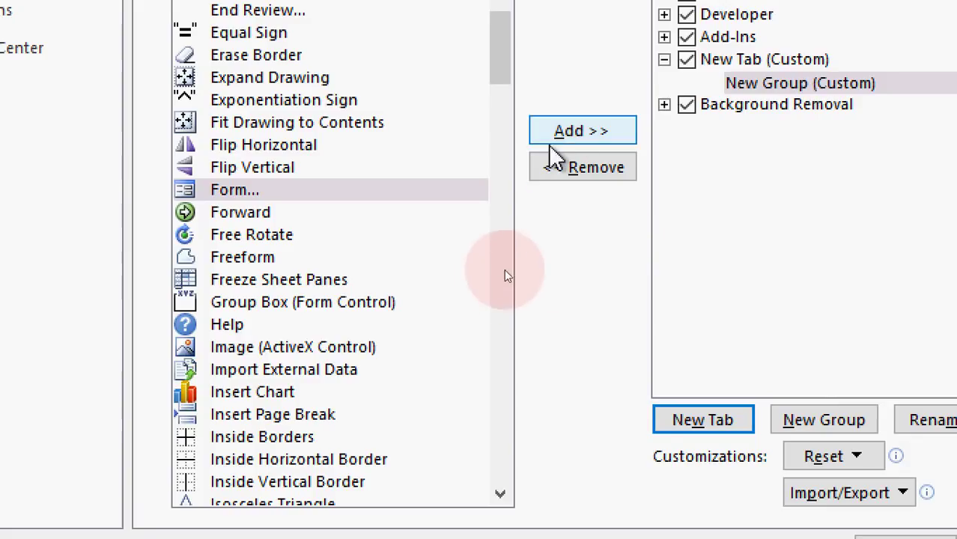
left_click(572, 132)
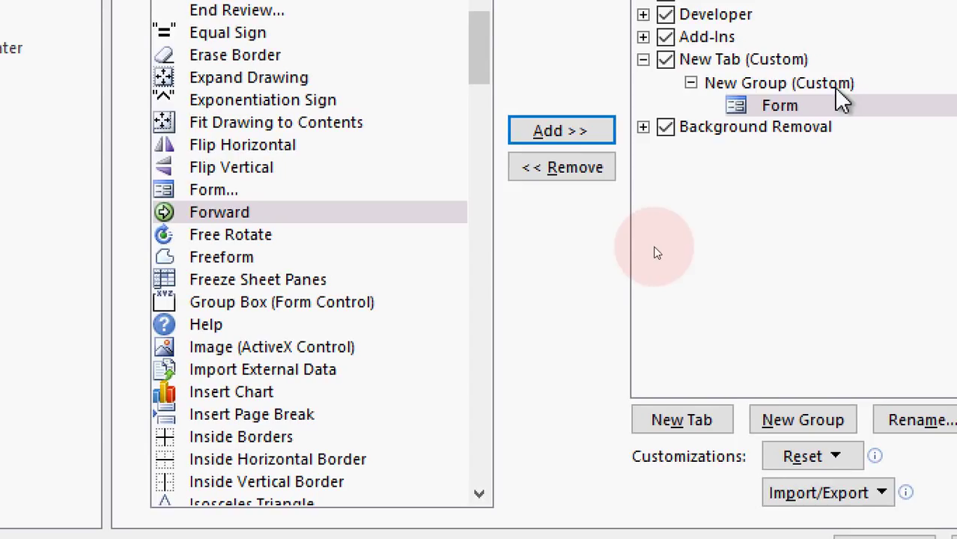
left_click(775, 84)
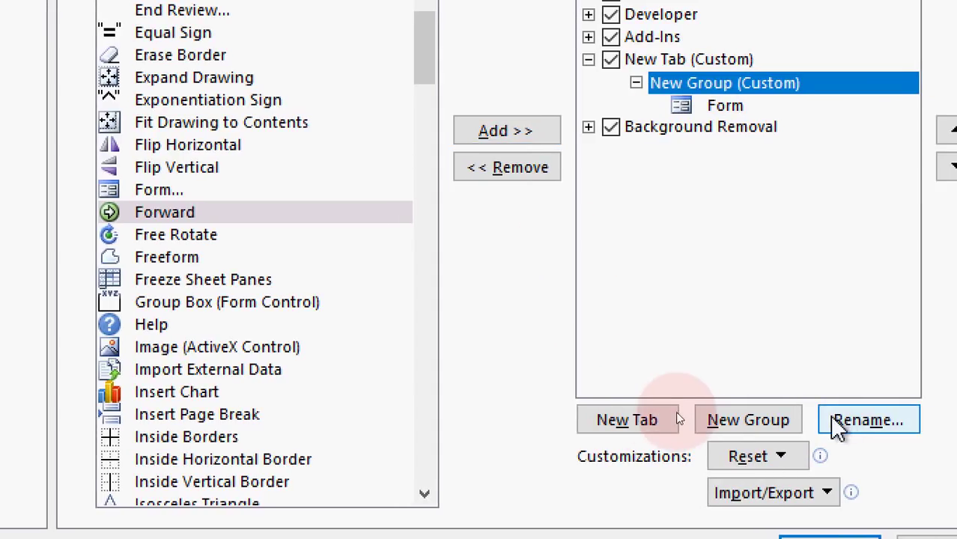
left_click(836, 418)
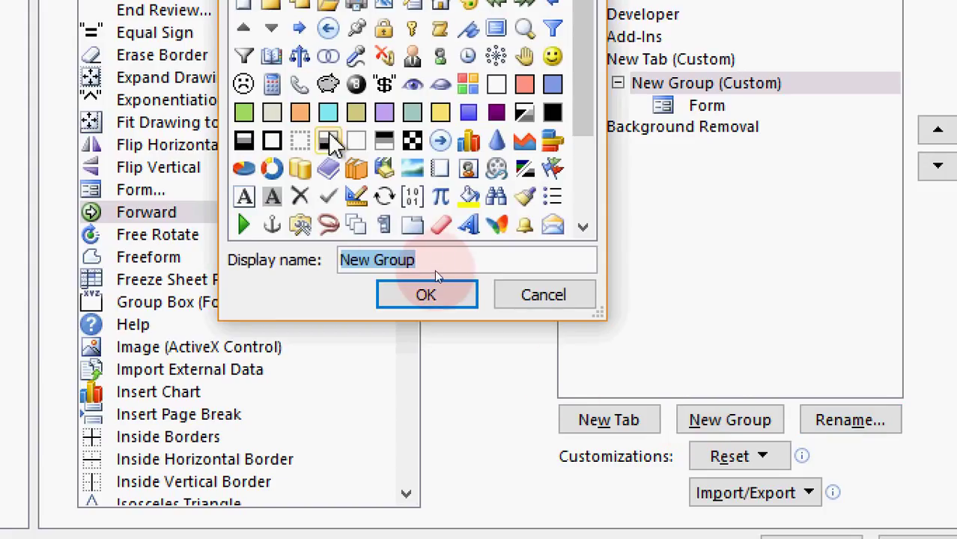
left_click(355, 141)
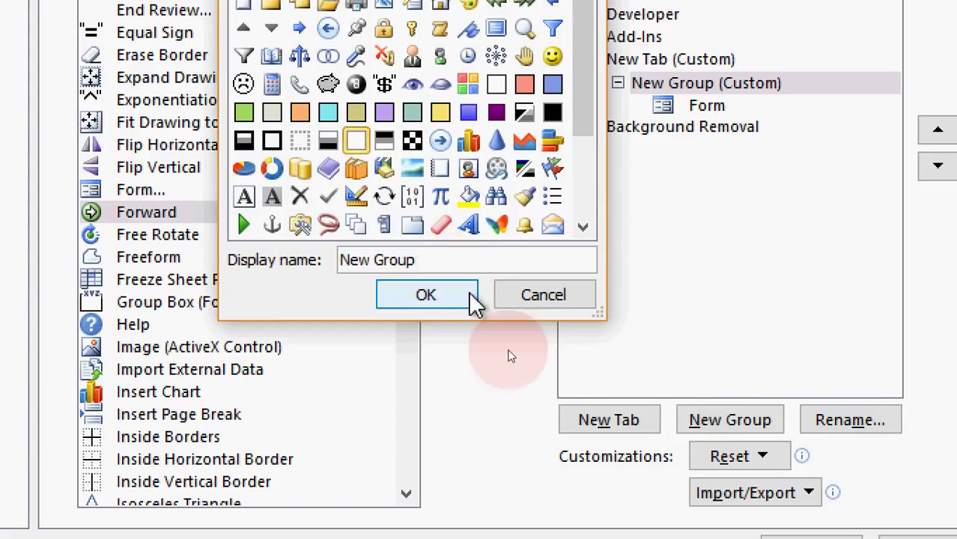
left_click_drag(331, 259, 495, 260)
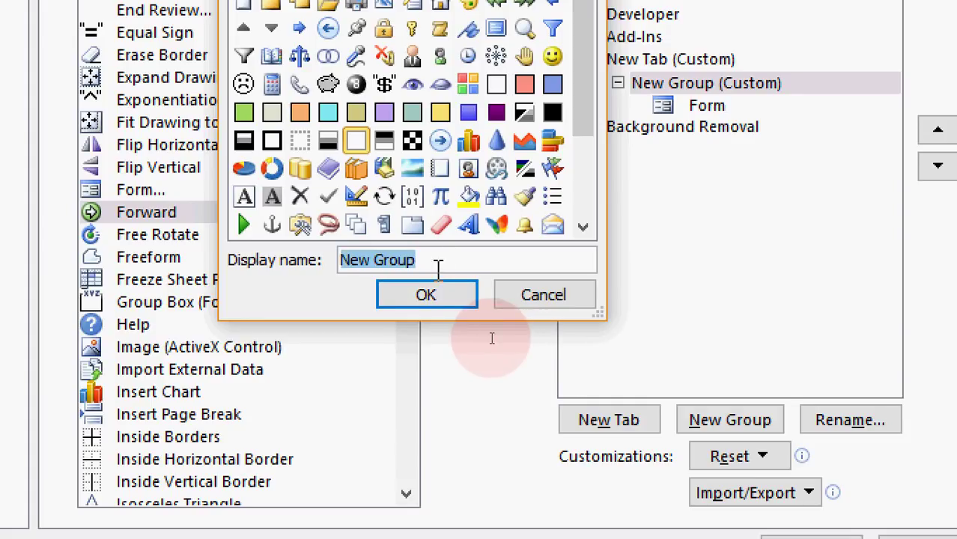
type("Data ")
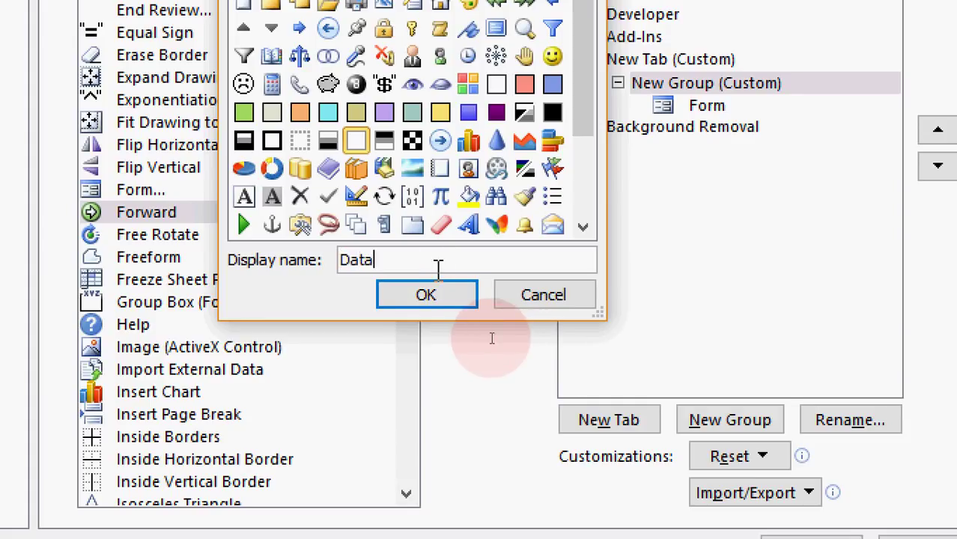
type("Ent")
type("ru")
key("BackSpace")
type("y")
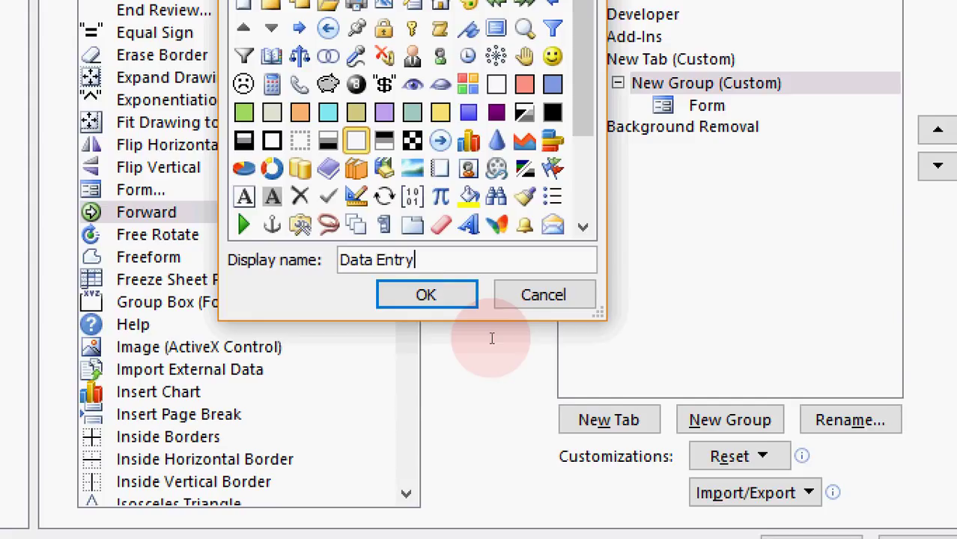
key("Return")
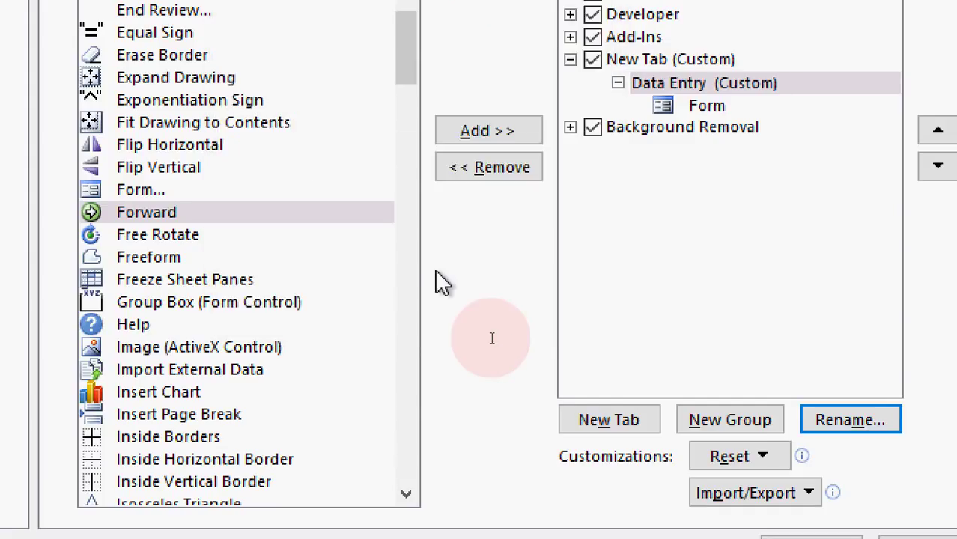
Extend the group's name from Data Entry to Data Entry Form
left_click(716, 88)
left_click(783, 324)
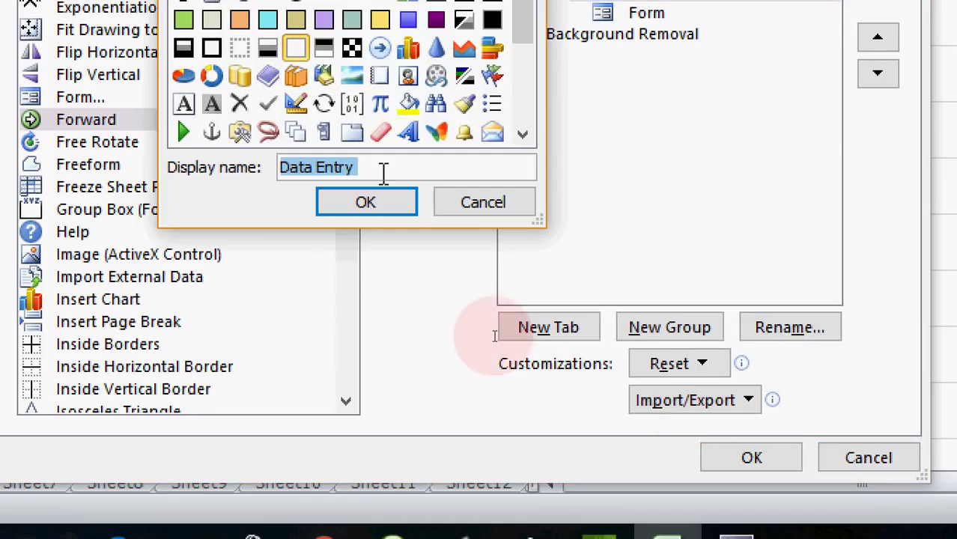
left_click(380, 167)
type("F")
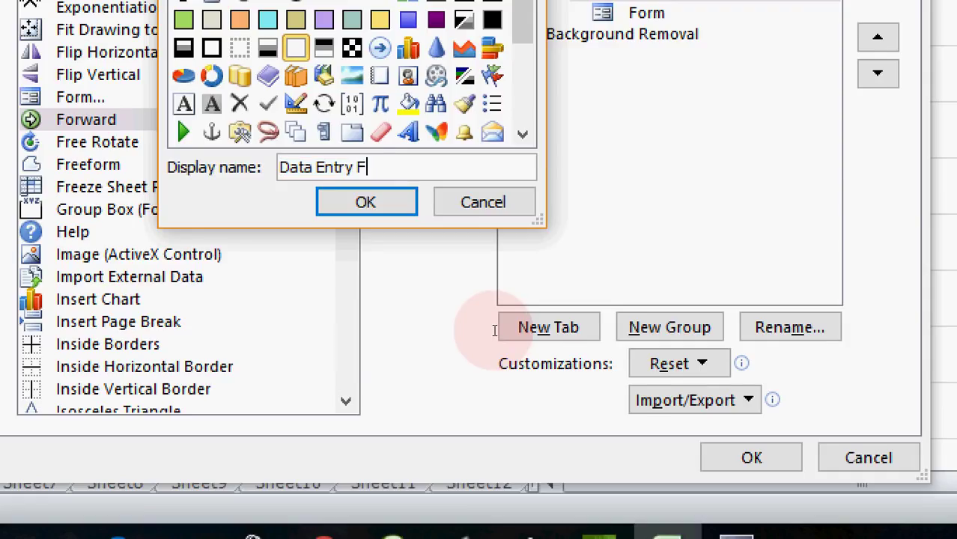
type("orm")
left_click(379, 205)
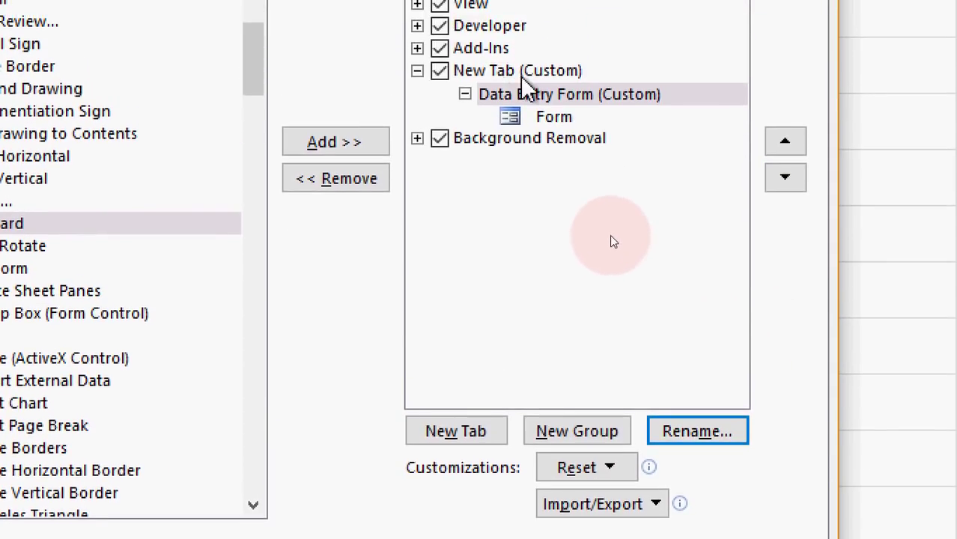
Rename New Tab (Custom) to Form and close Excel Options with OK
left_click(505, 75)
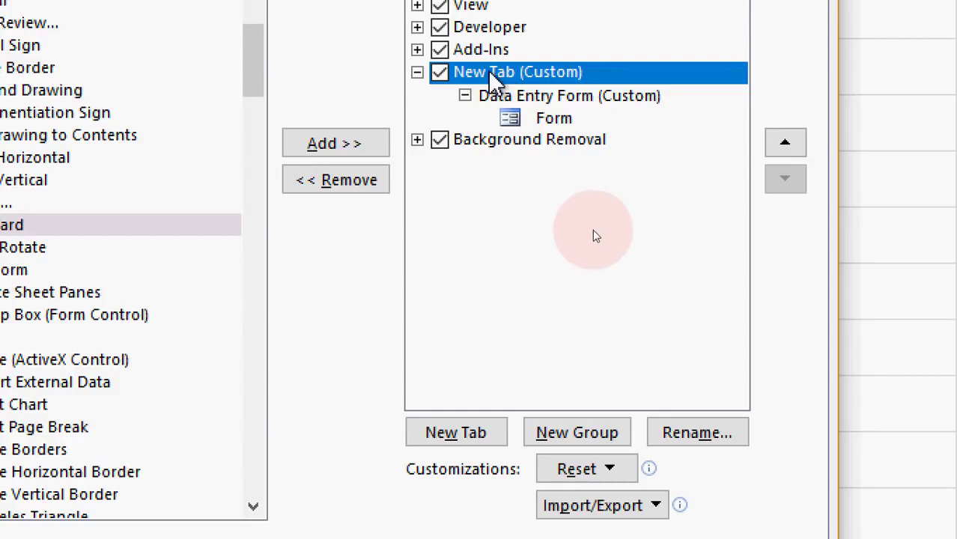
left_click(695, 426)
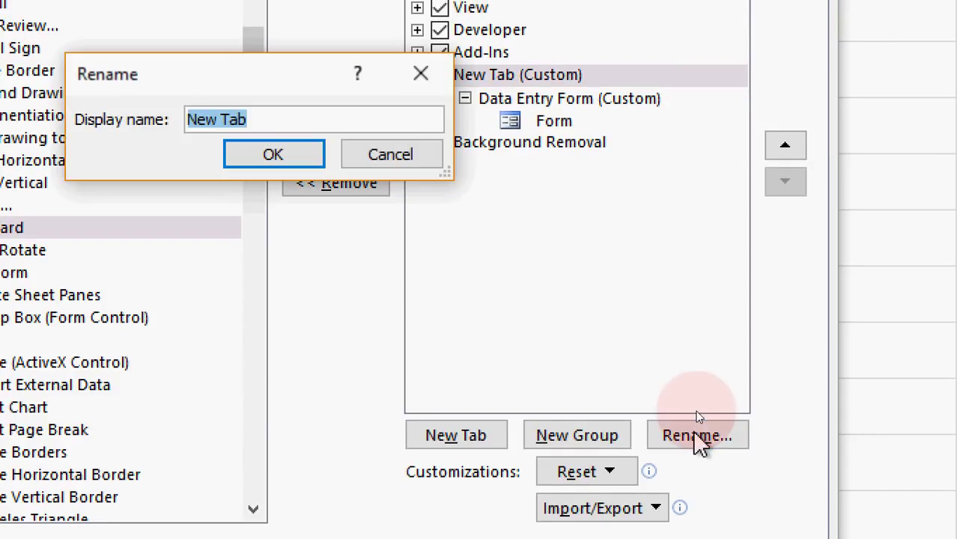
type("F")
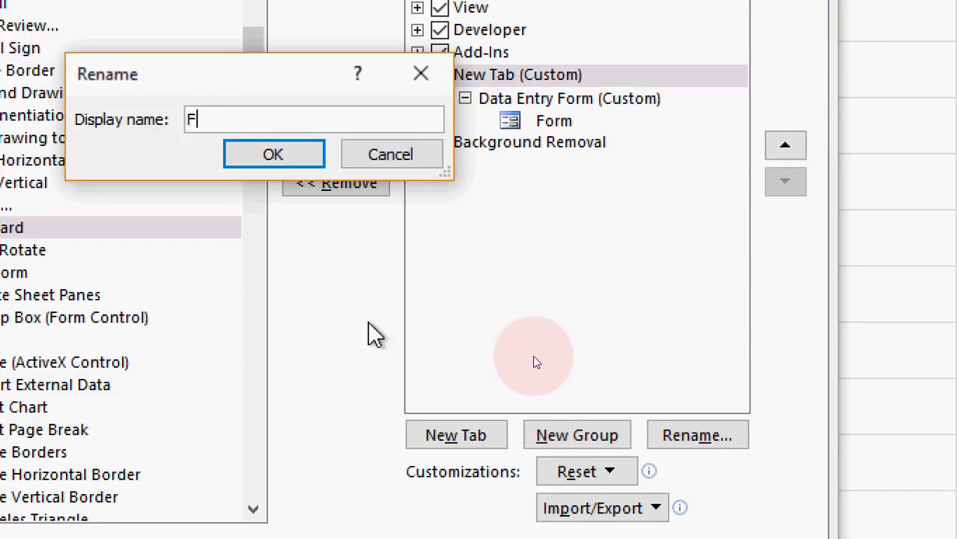
type("orm")
left_click(274, 155)
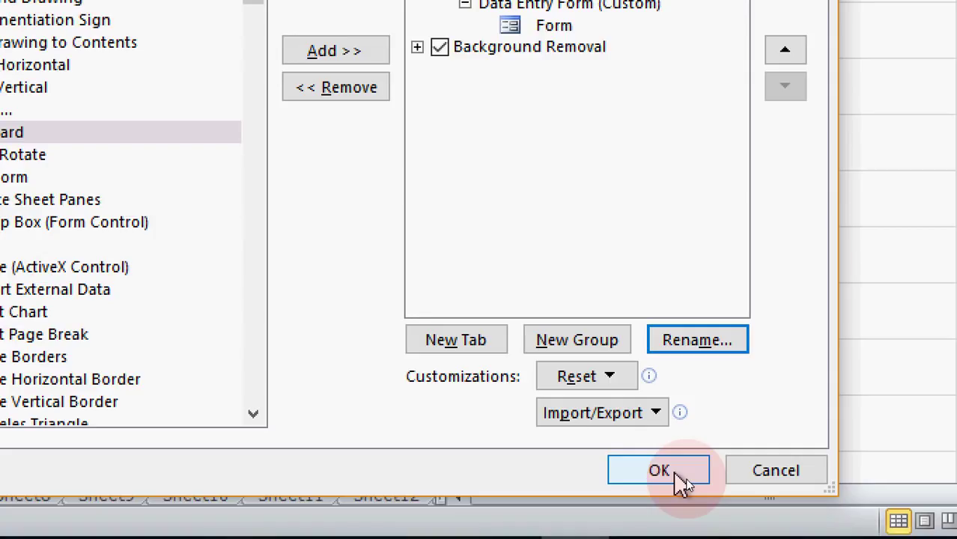
left_click(673, 471)
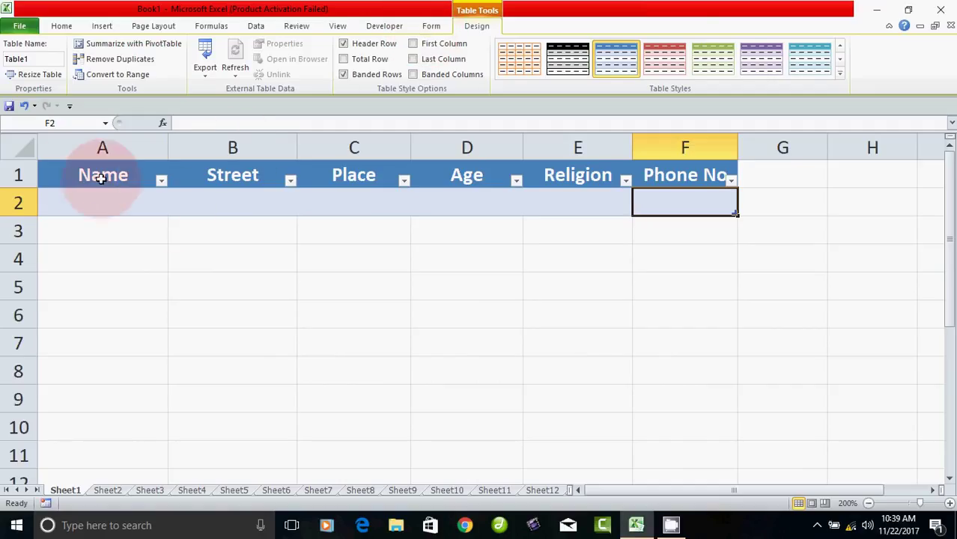
Select the table A1:F2 and open its data entry form from the Form tab
left_click_drag(58, 172, 671, 204)
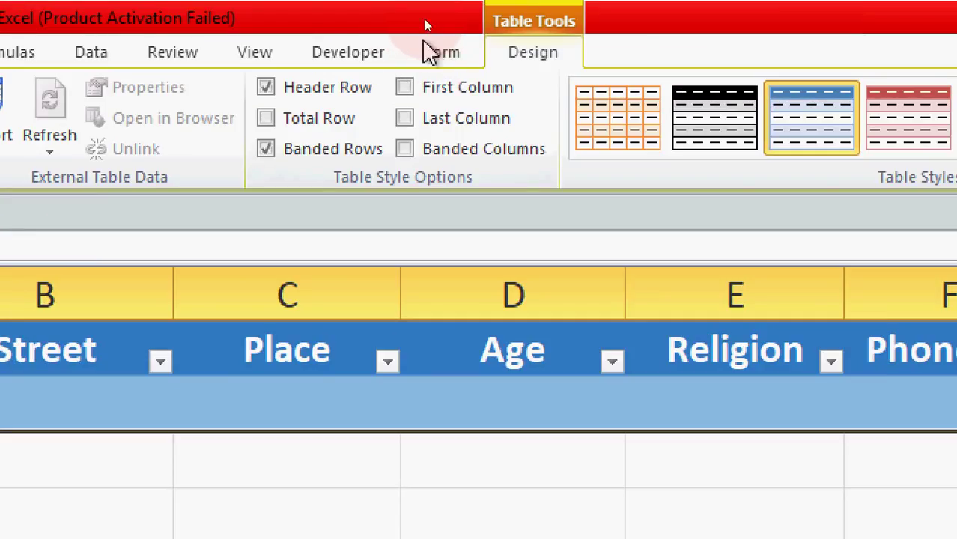
left_click(447, 58)
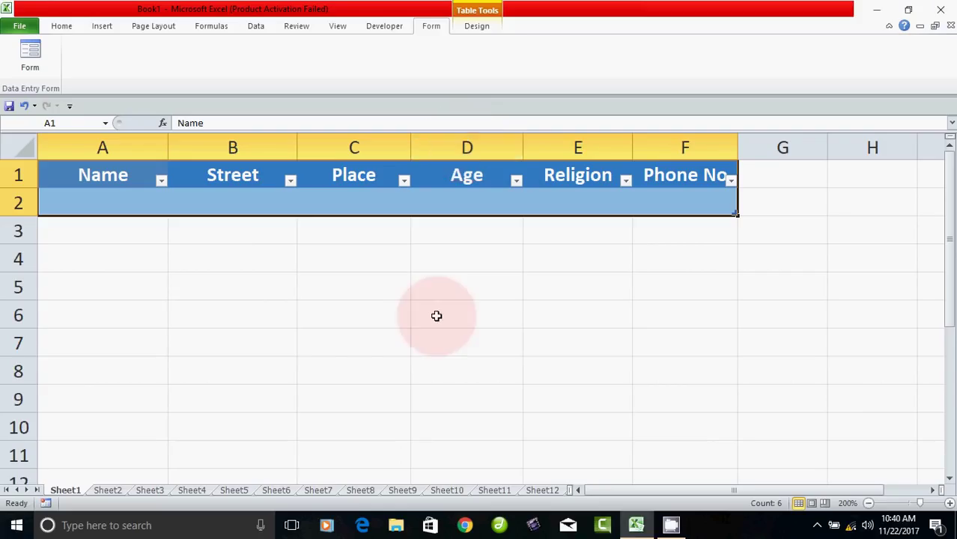
scroll(587, 376, "down", 3)
scroll(586, 377, "up", 3)
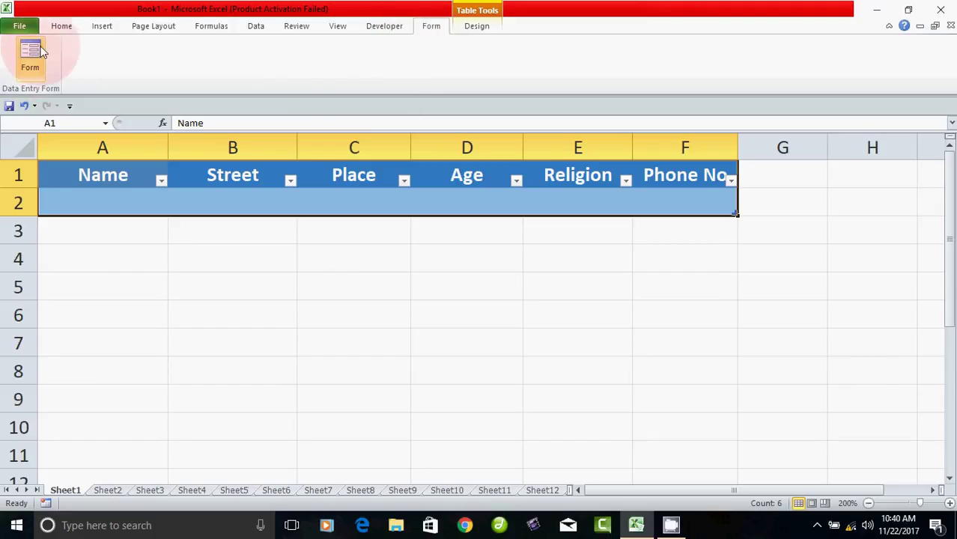
left_click(434, 27)
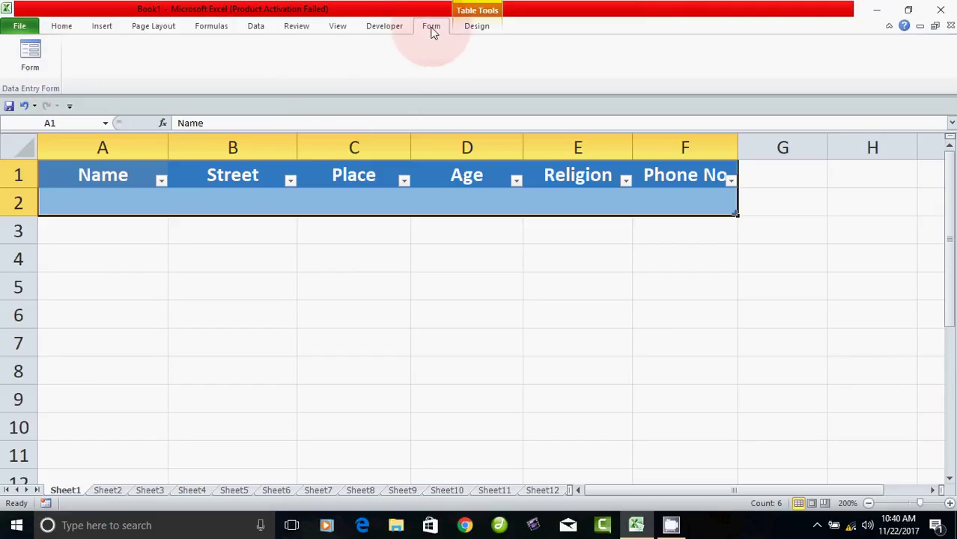
left_click(32, 66)
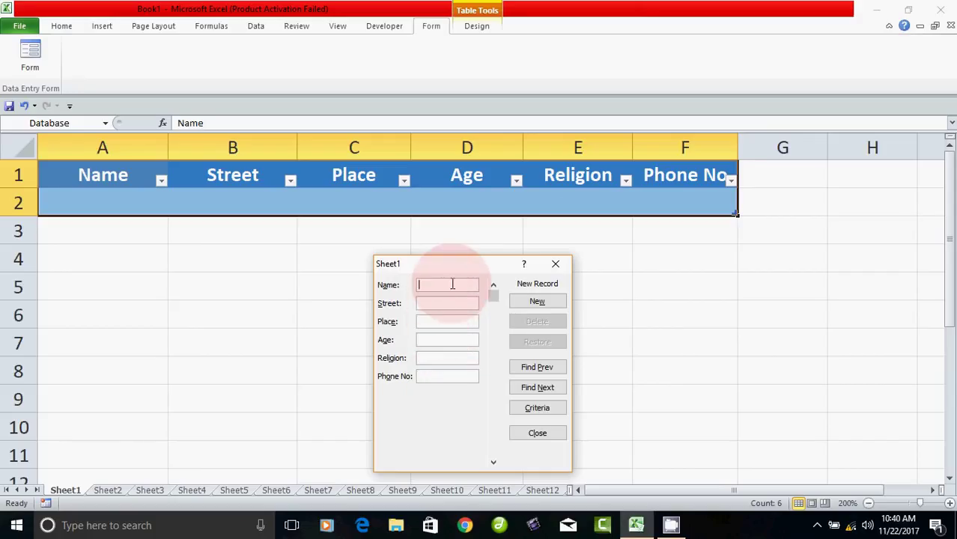
Type the first person's name into the data form's Name field
left_click(450, 303)
left_click(453, 321)
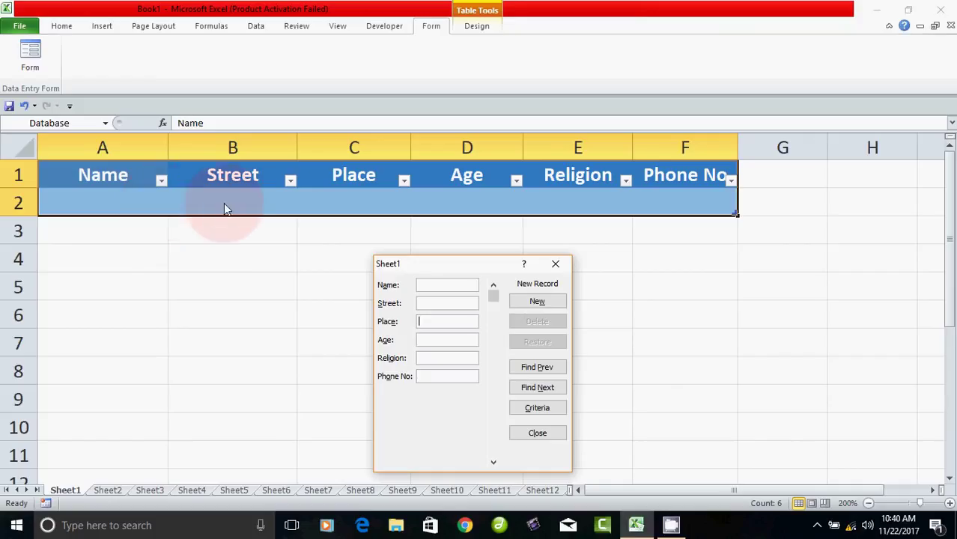
left_click(438, 284)
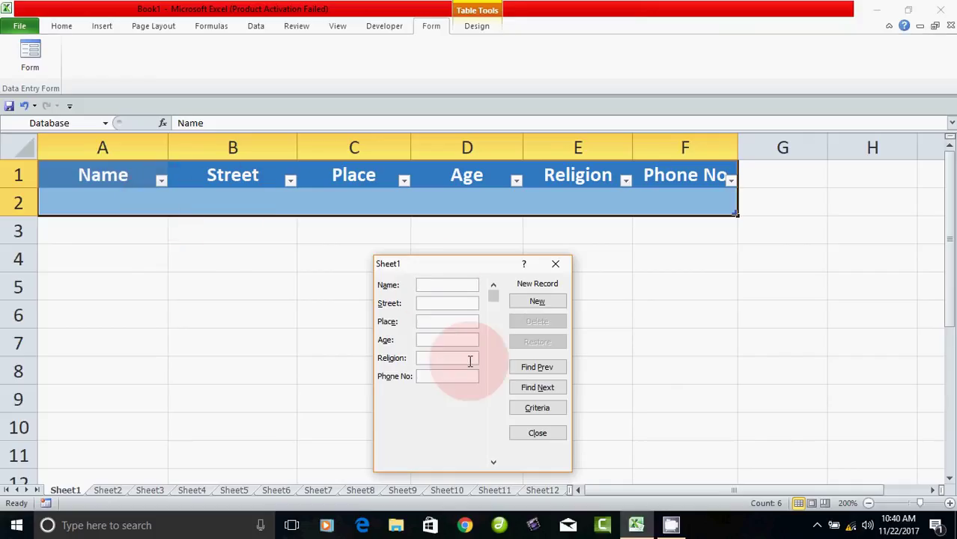
type("Raju")
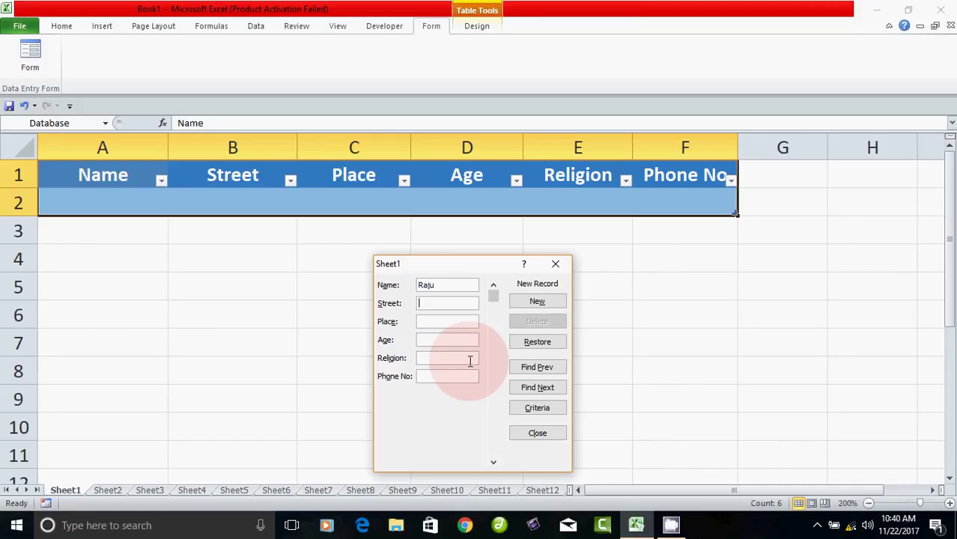
Fill in the first person's street, place, age 47, religion Hindu and phone number, and add the record as row 2
type("Mai")
type("r")
type("R")
type("oad")
type("Ned")
type("ungula")
type("m")
type("47")
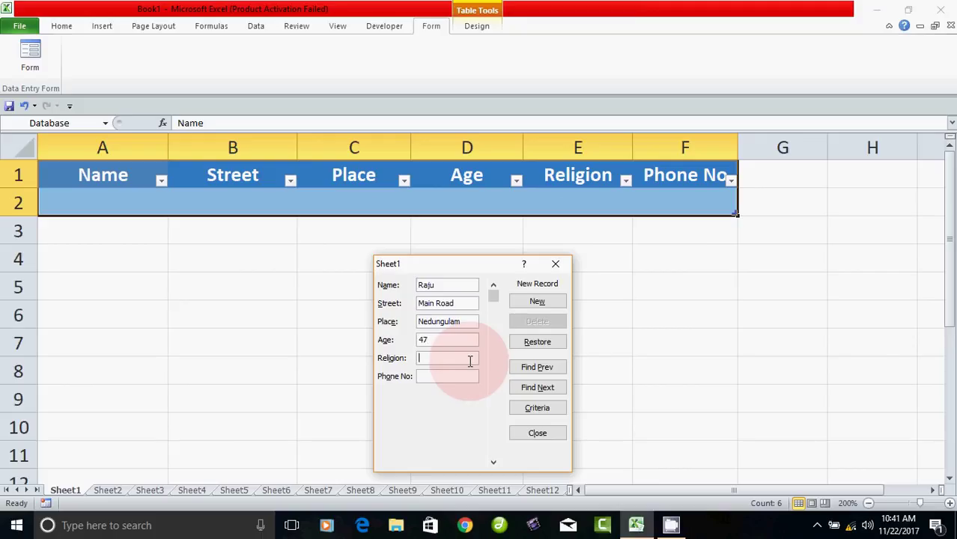
type("ndu")
key("Tab")
type("8346")
type("54375")
key("Return")
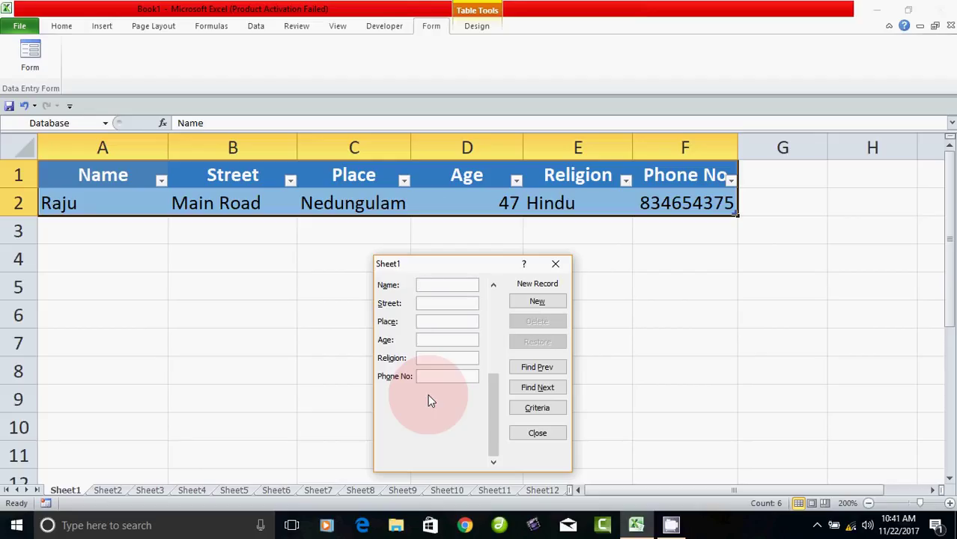
Enter the second person's name, street, place, age 45, religion Hindu and phone number as row 3
type("La")
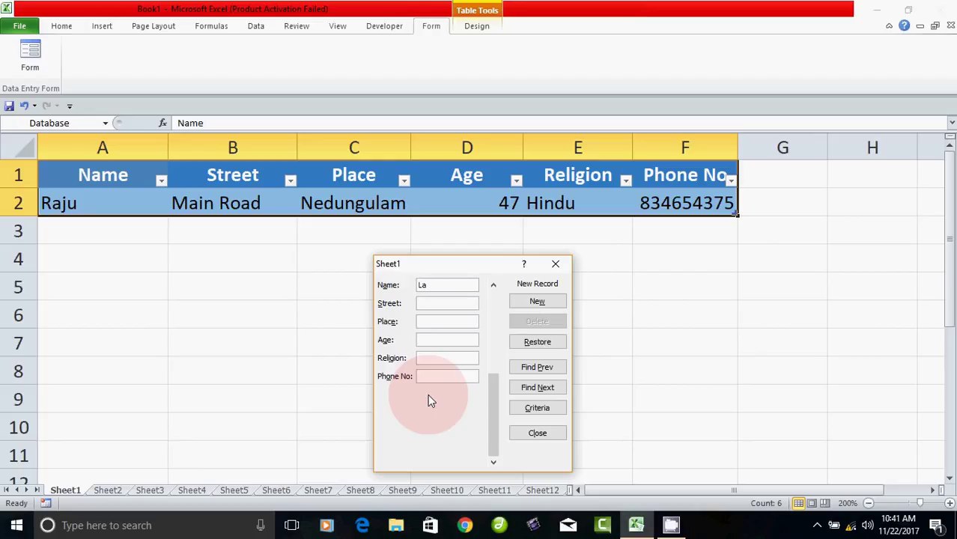
type("tha")
type("Ko")
type("stree")
type("pavai")
type("45")
type("hind")
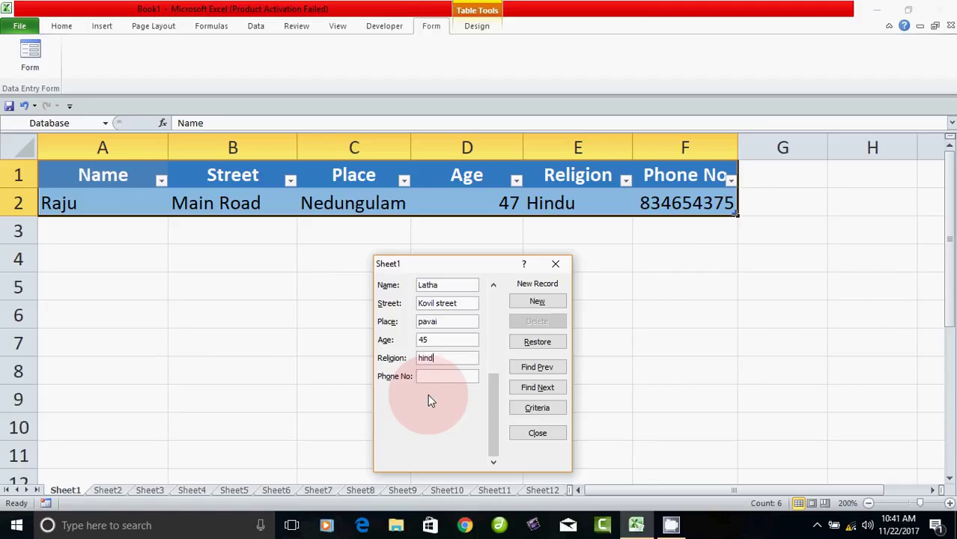
key("BackSpace")
key("BackSpace")
key("BackSpace")
key("BackSpace")
type("H")
type("indu")
type("7687687")
key("Return")
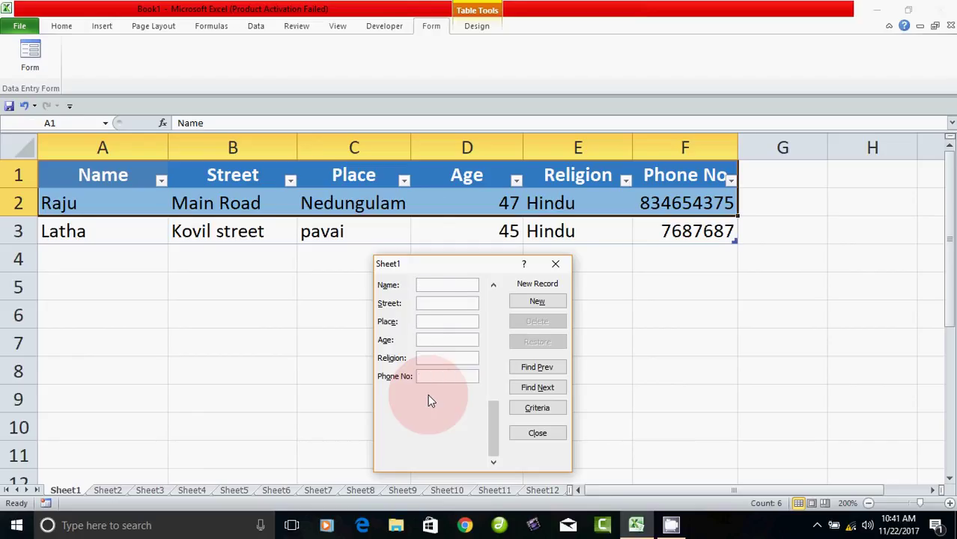
Enter the third person's name, street, place, age 56, religion hindu and phone number as row 4
type("K")
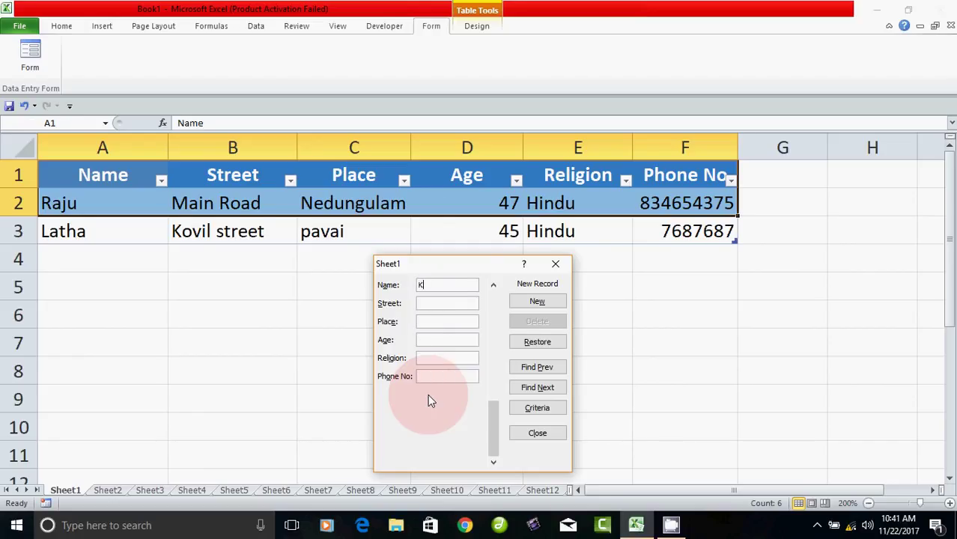
type("u")
type("ma")
type("main road")
type("per")
type("a")
type("lam")
key("Tab")
type("56")
key("Tab")
type("hin")
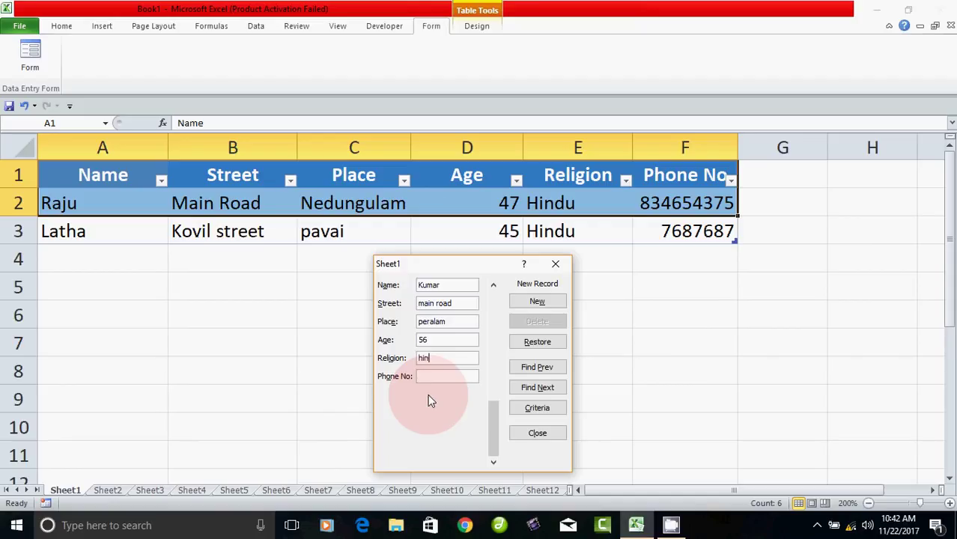
type("du")
type("983474958")
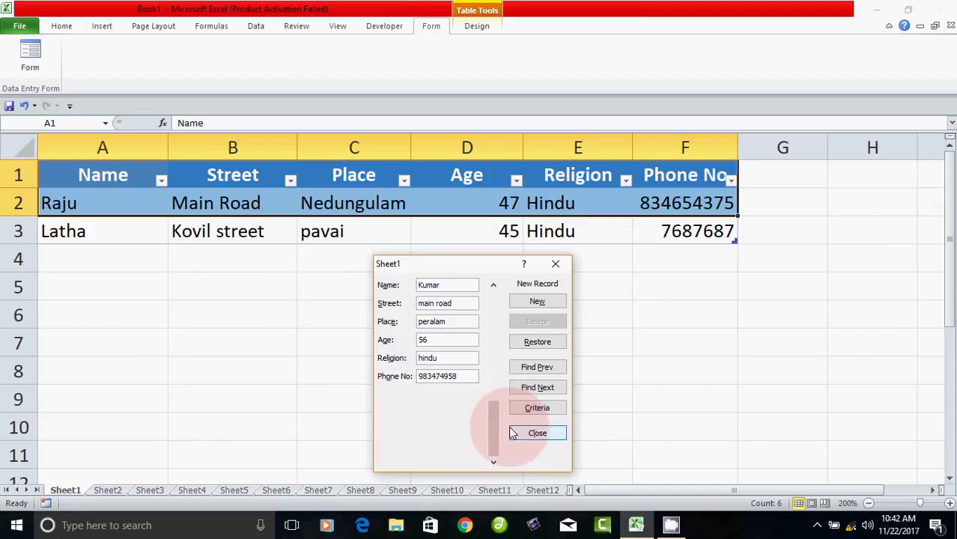
key("Return")
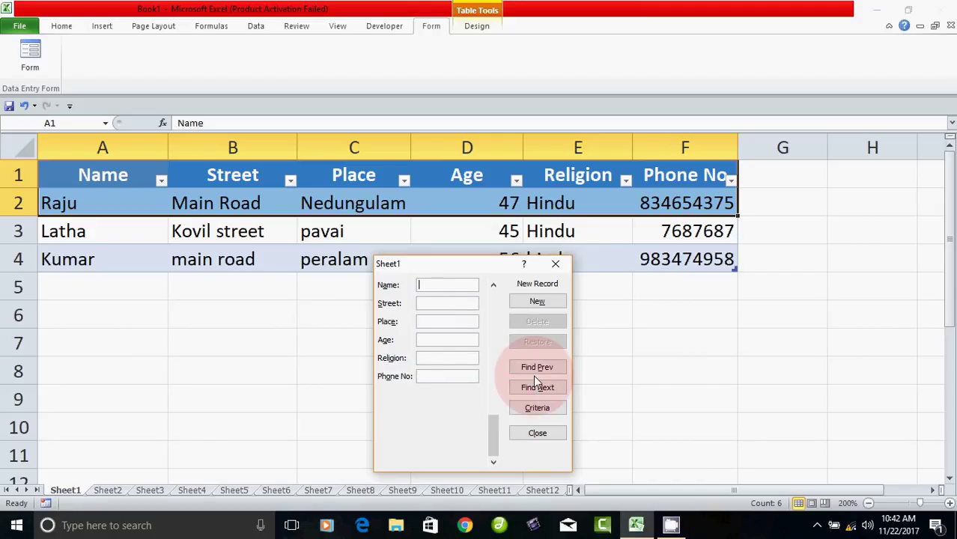
Add a record with name, street, place, age 45, religion hindu and phone number as row 5
left_click_drag(453, 263, 509, 337)
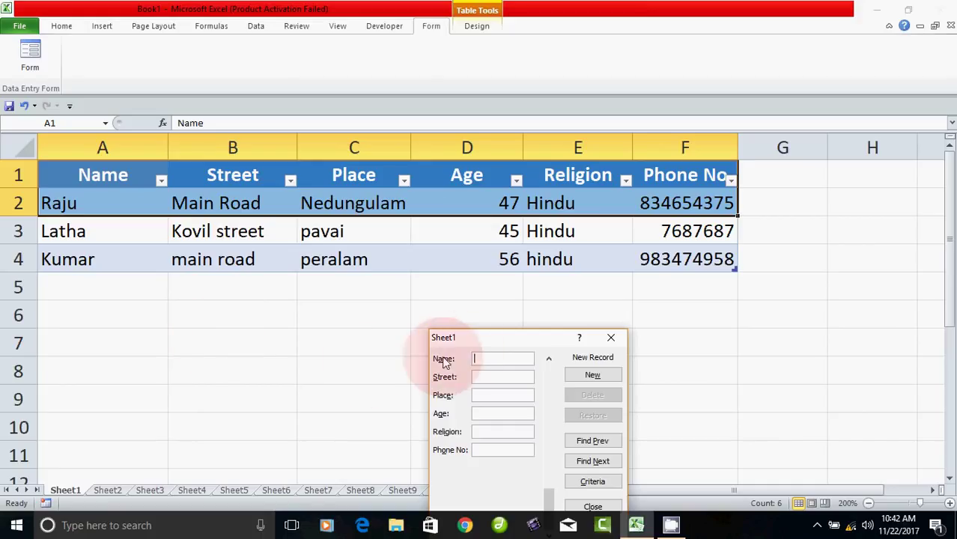
left_click_drag(476, 341, 502, 280)
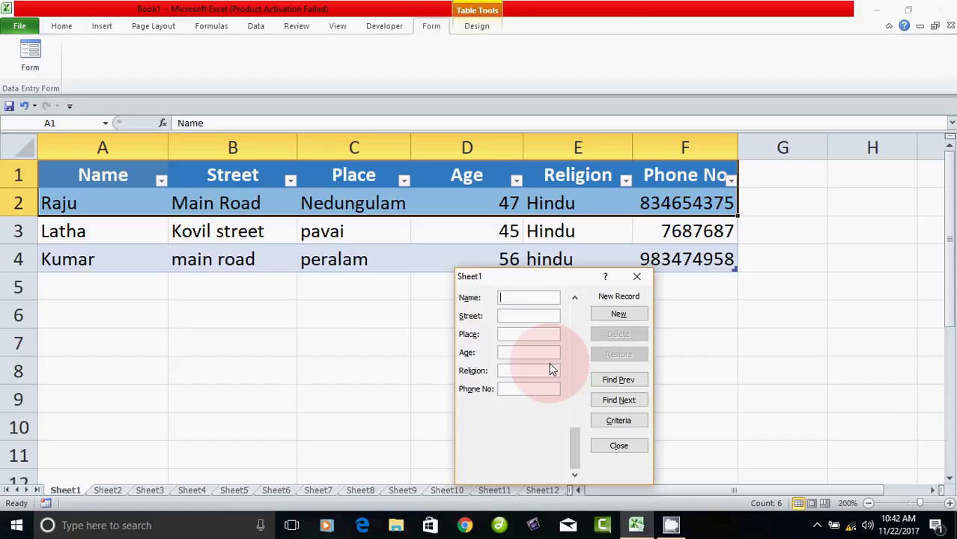
key("BackSpace")
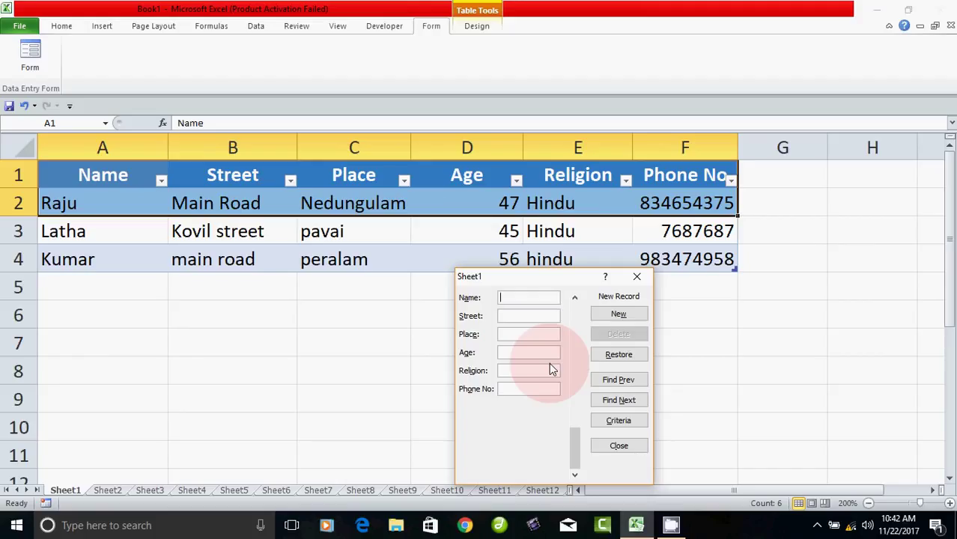
type("Ra")
type("vi")
key("Tab")
type("main")
type(" road")
key("Tab")
type("kollu")
type("mangudi")
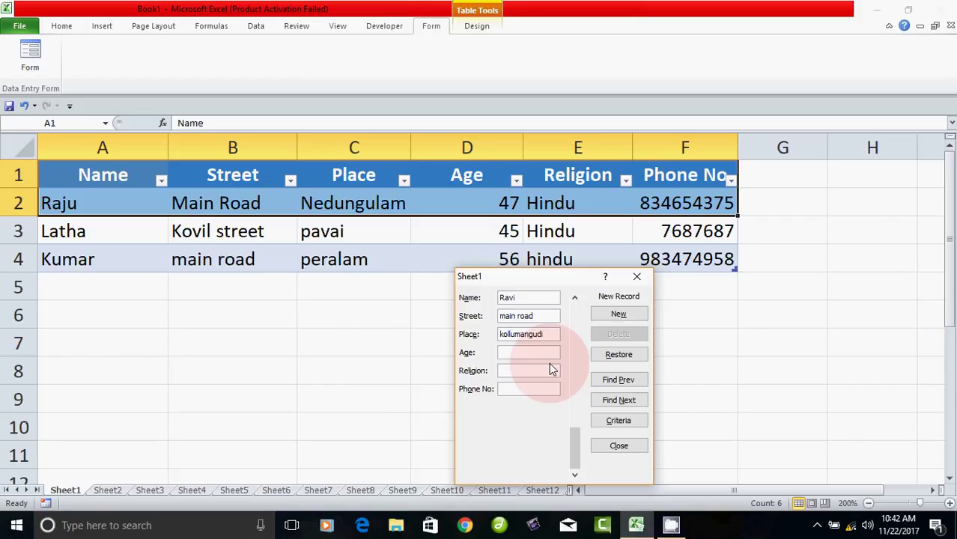
type("45")
key("Tab")
type("h")
type("indu")
key("Tab")
type("87687678")
key("Return")
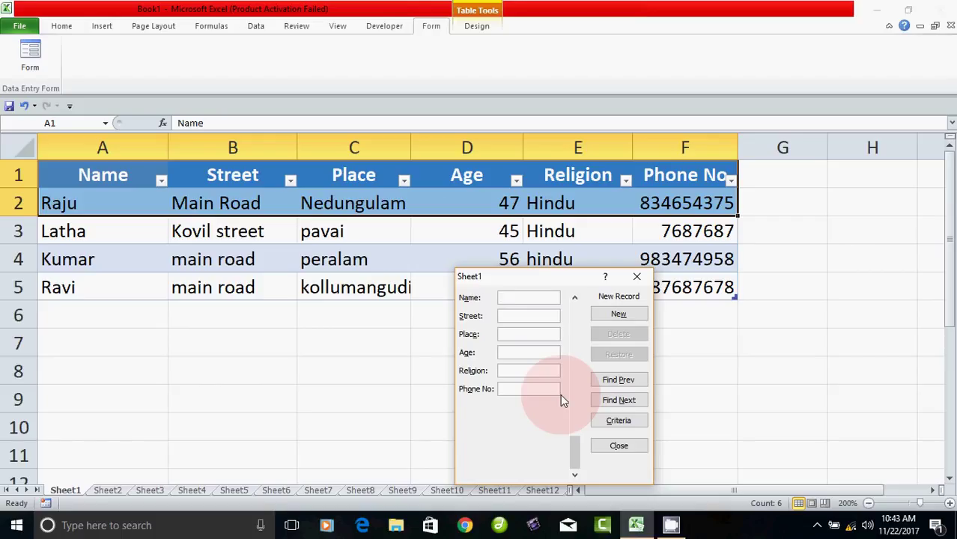
Add another record with name, street, place, age 45, religion muslim and phone number as row 6
type("Mohamed")
key("Tab")
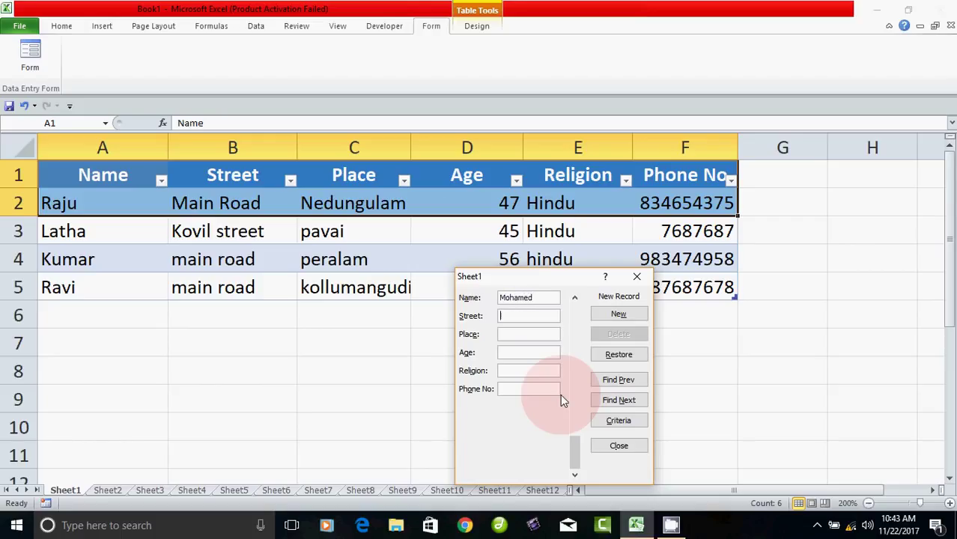
type("M")
type("osque s")
type("treet")
type("nannilam")
type("45")
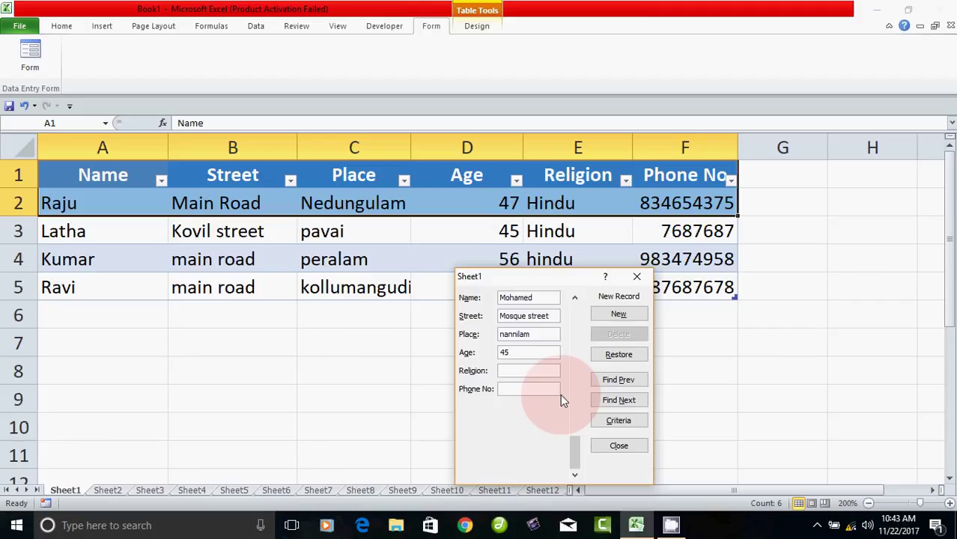
type("muslim")
key("Tab")
type("93874398")
key("Return")
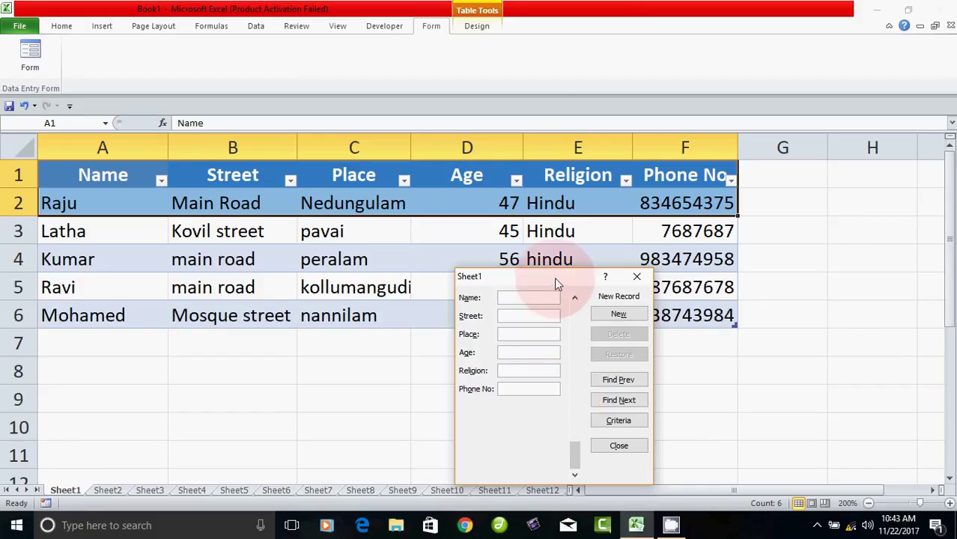
mouse_move(581, 279)
left_mouse_down()
mouse_move(749, 125)
mouse_move(869, 133)
left_mouse_up()
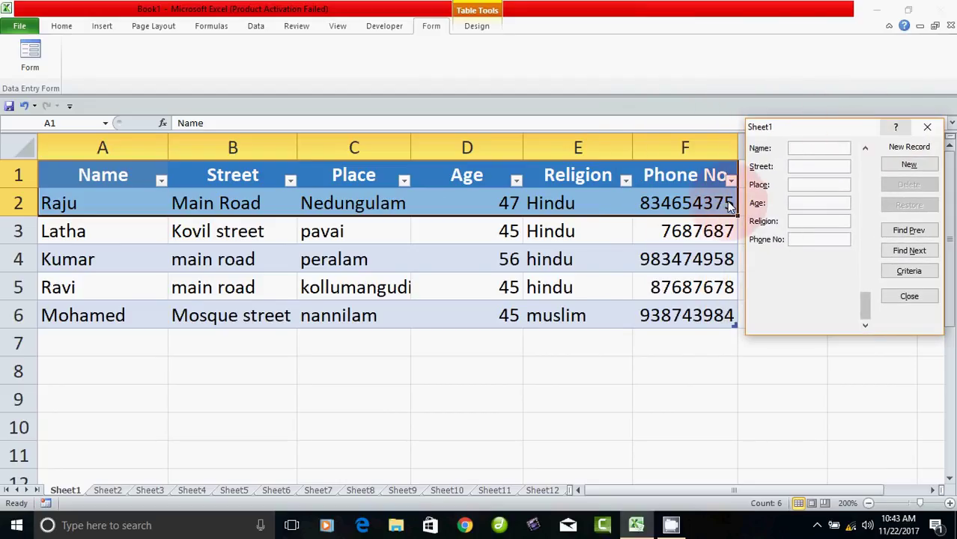
Step through the records to the 56-year-old's entry (record 3) and delete it, confirming with OK
left_click(887, 298)
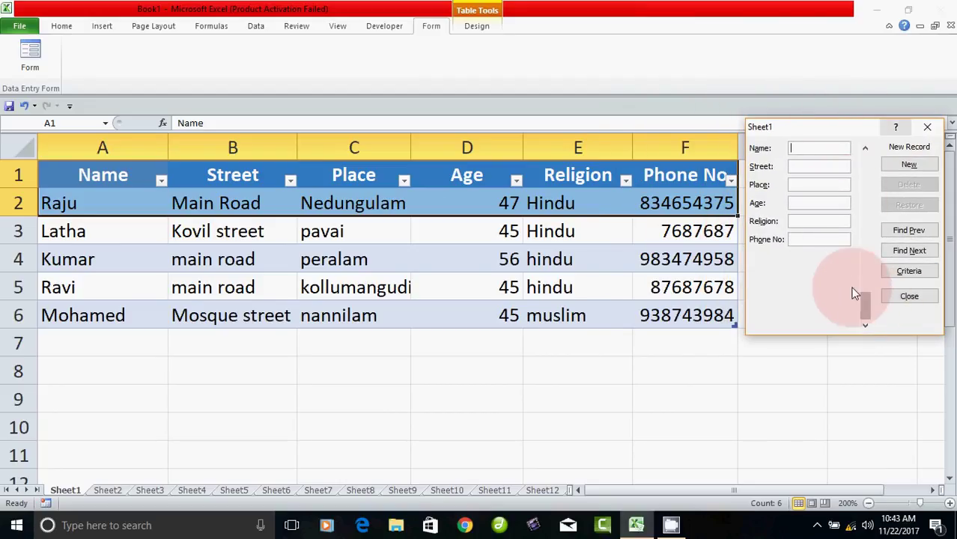
left_click(908, 231)
left_click(910, 232)
left_click(910, 231)
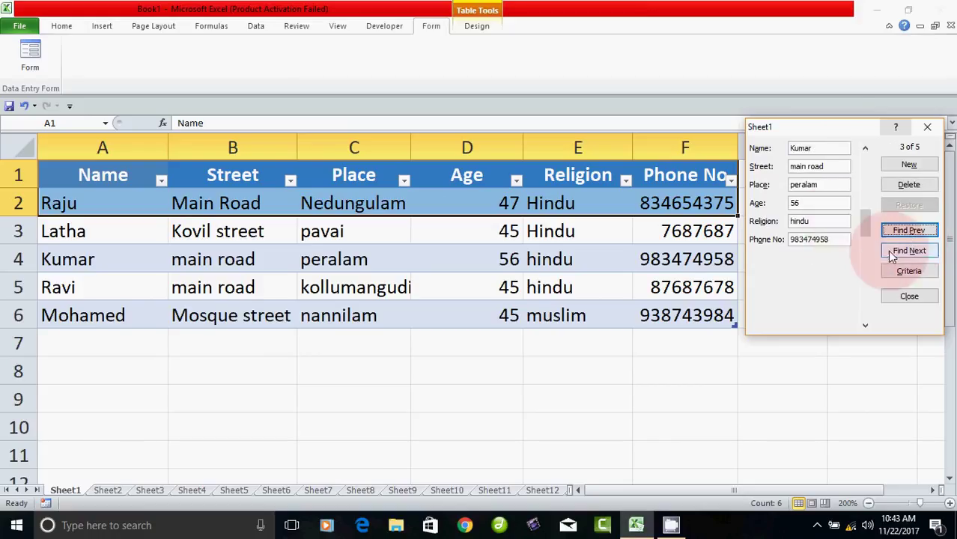
left_click(904, 233)
left_click(905, 235)
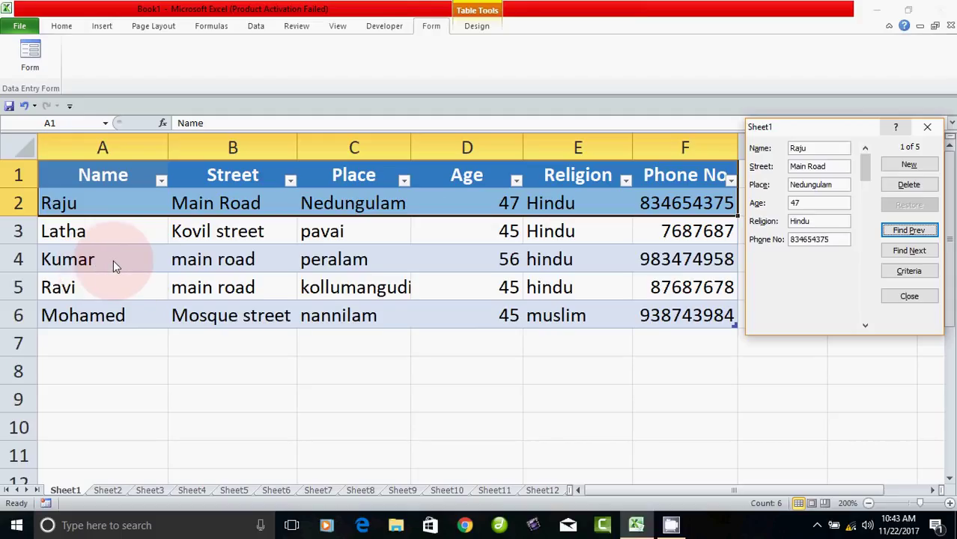
left_click(910, 251)
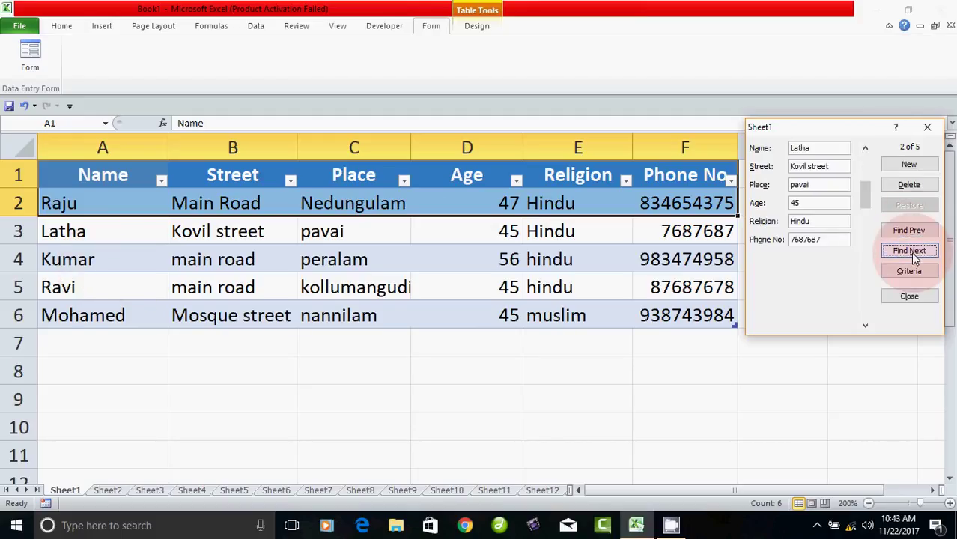
left_click(911, 251)
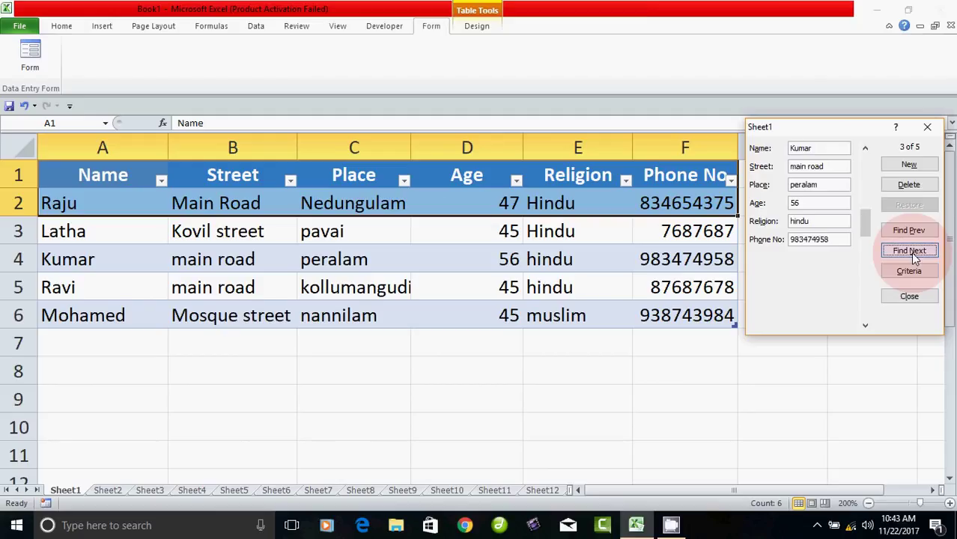
left_click(906, 185)
left_click(455, 296)
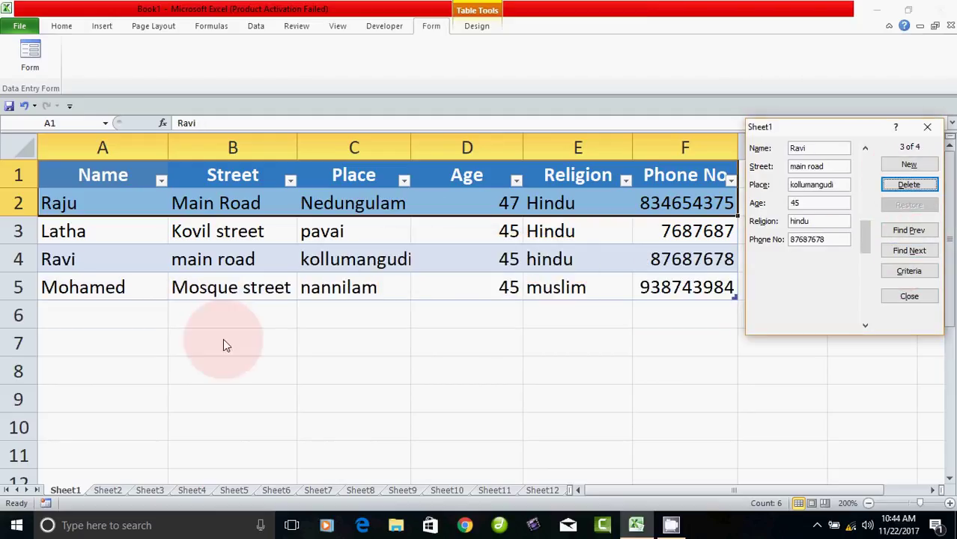
Search the data form with an Age criterion of 45 and step through the matching records
left_click(906, 272)
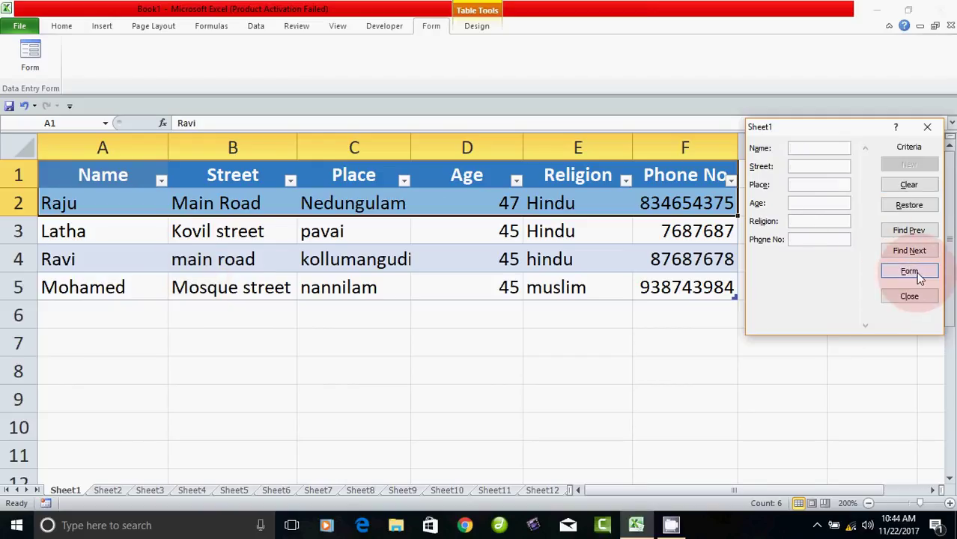
left_click(815, 174)
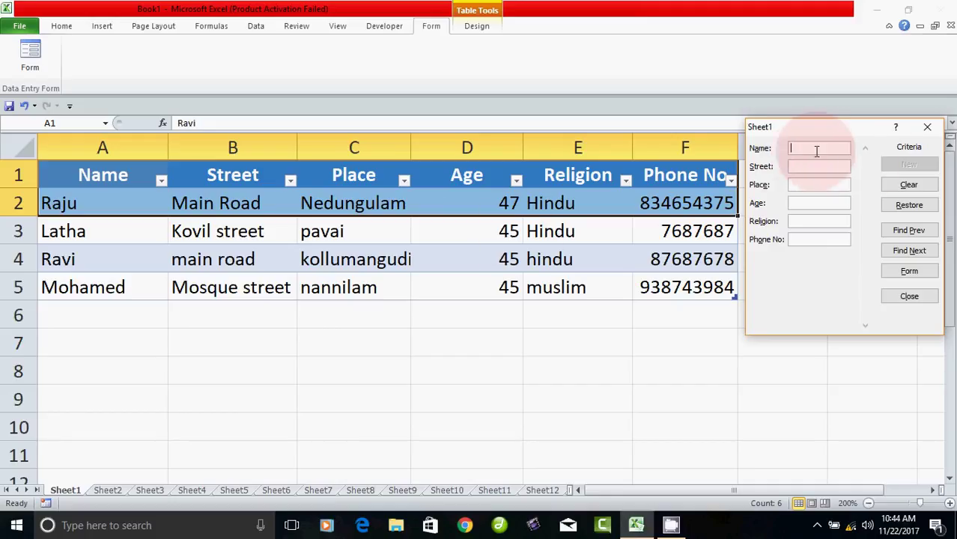
left_click(807, 202)
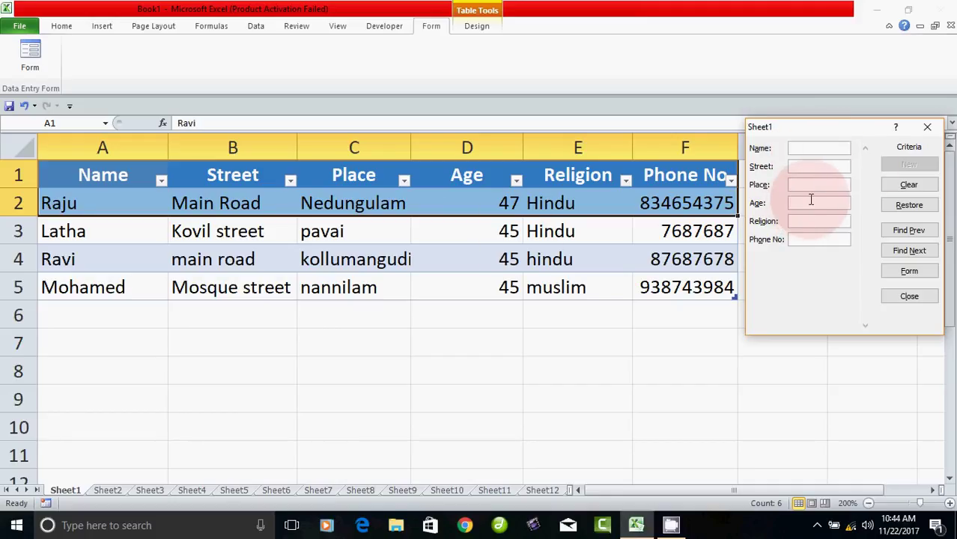
type("45")
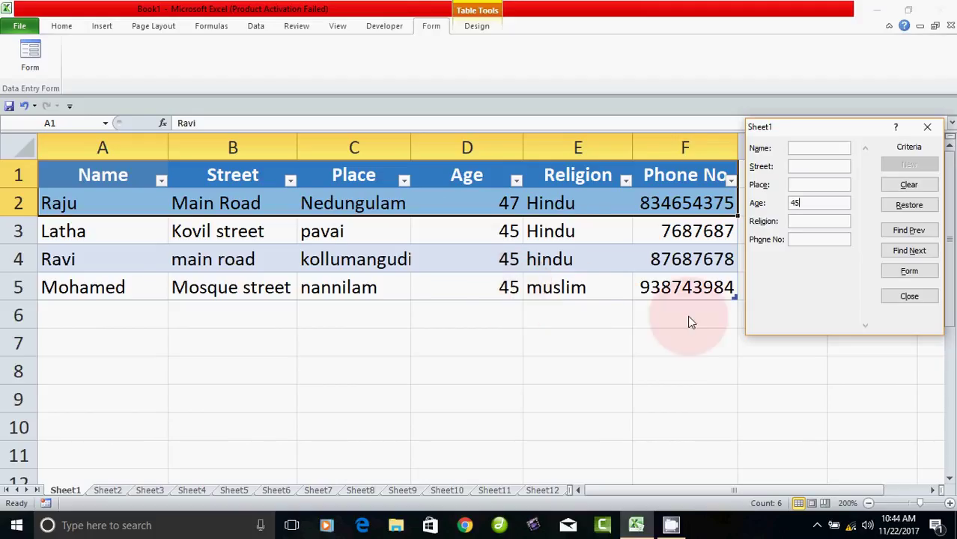
left_click(812, 204)
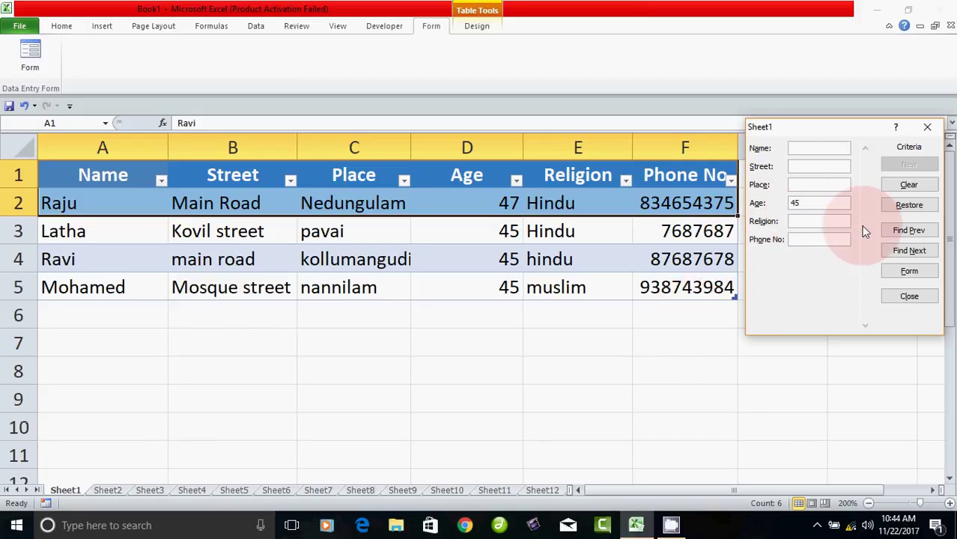
left_click(910, 232)
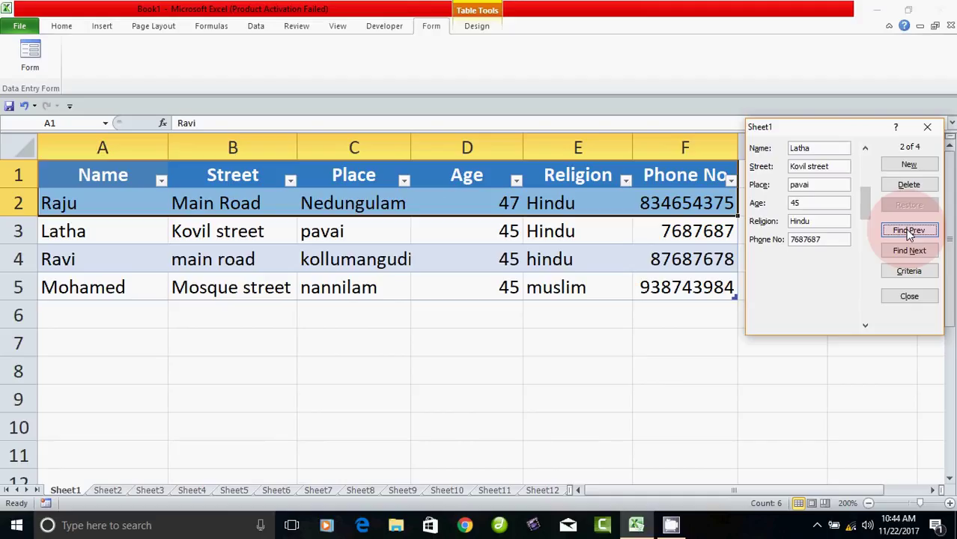
left_click(904, 253)
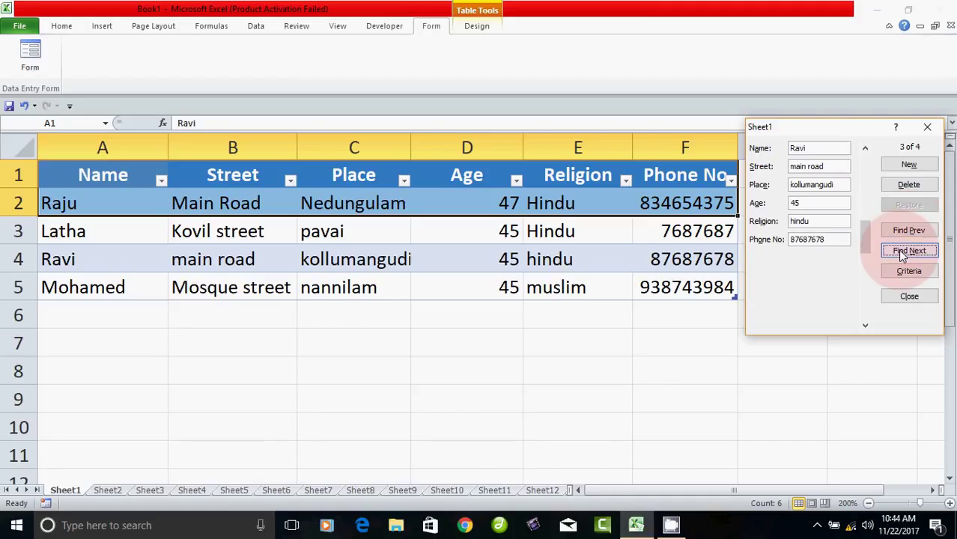
left_click(902, 251)
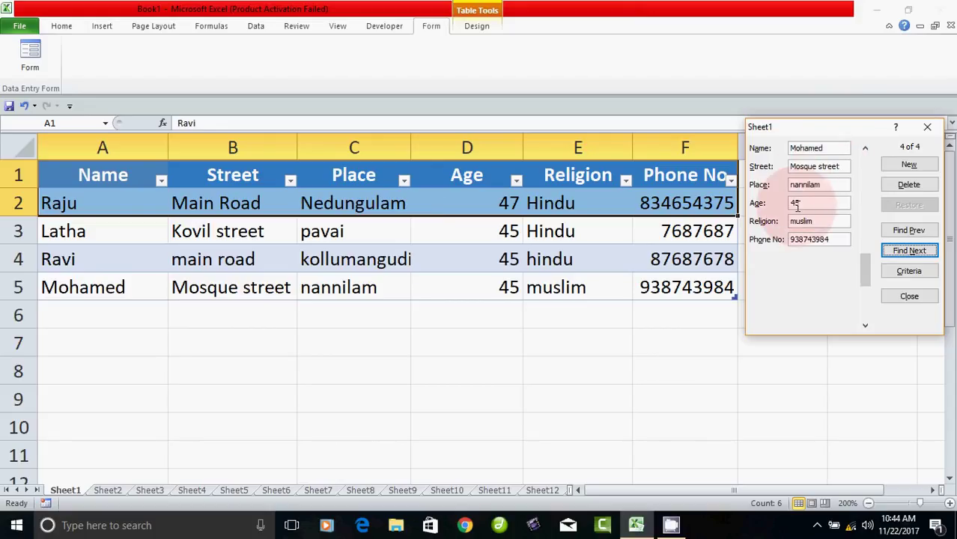
Replace the Age criterion with a Name criterion of r and find the matching records
left_click(908, 271)
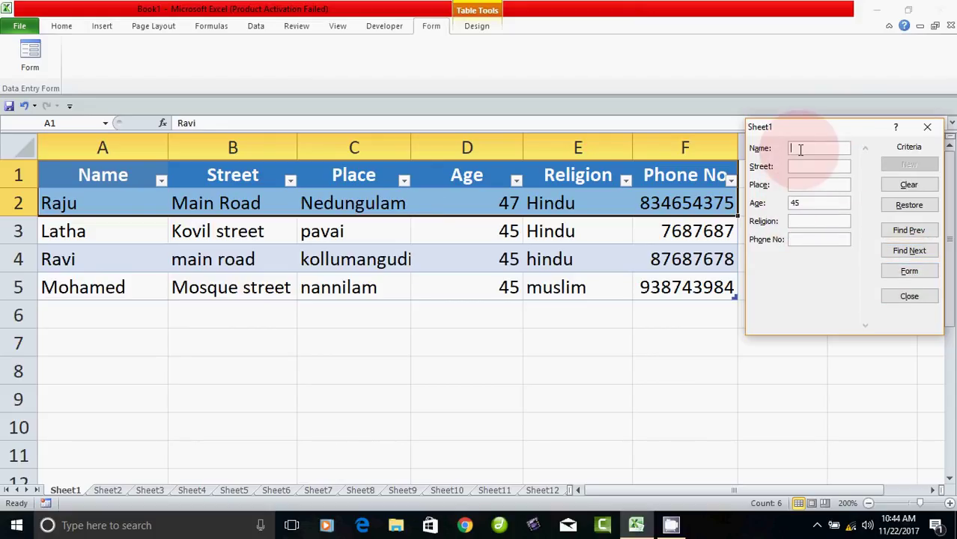
type("r")
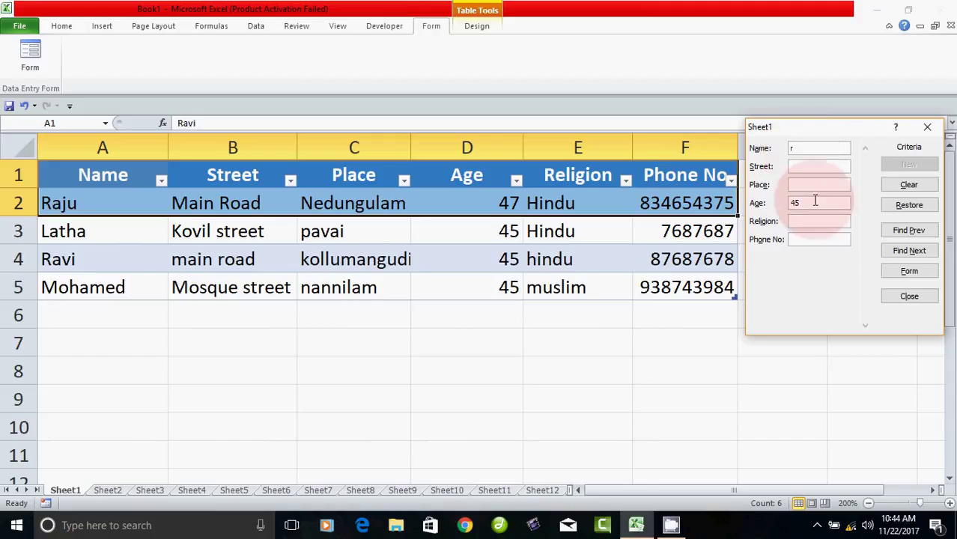
double_click(795, 203)
key("BackSpace")
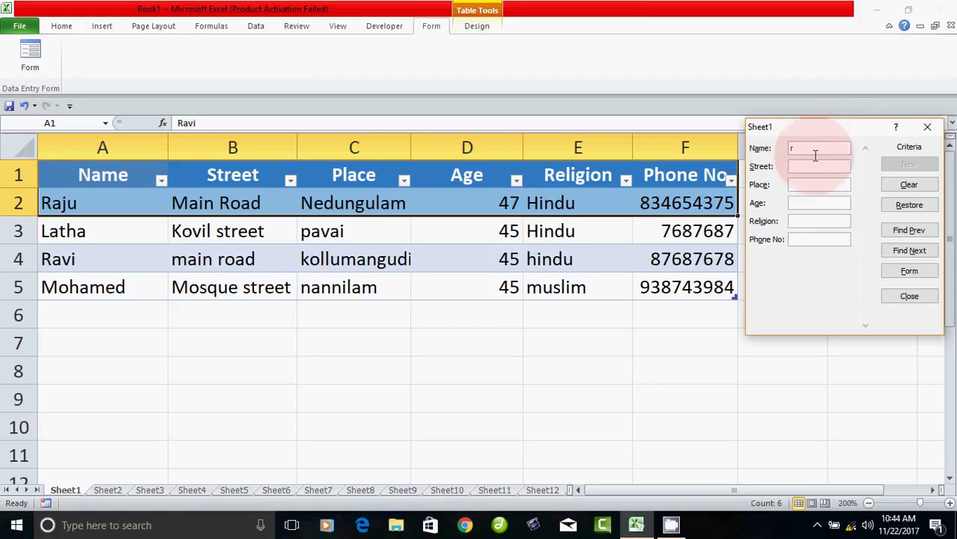
left_click(901, 232)
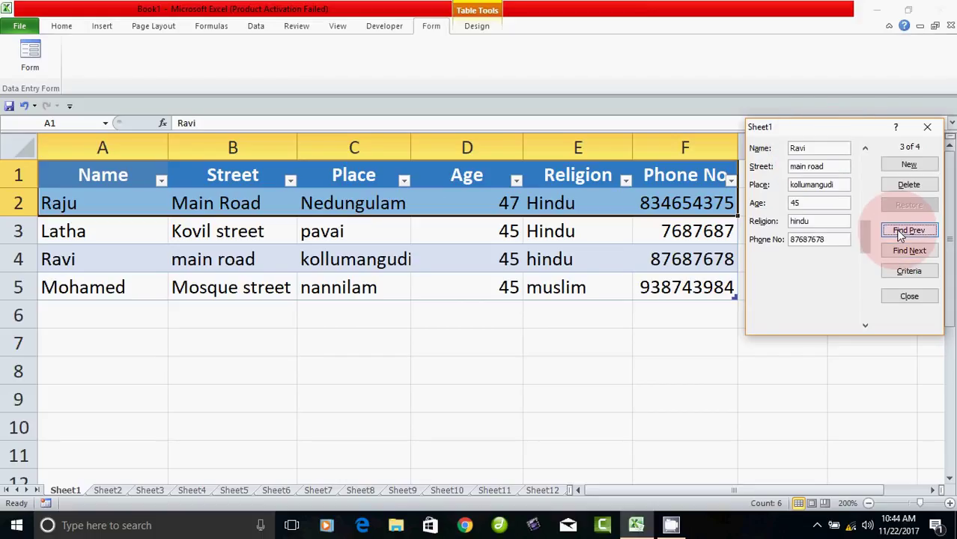
left_click(901, 234)
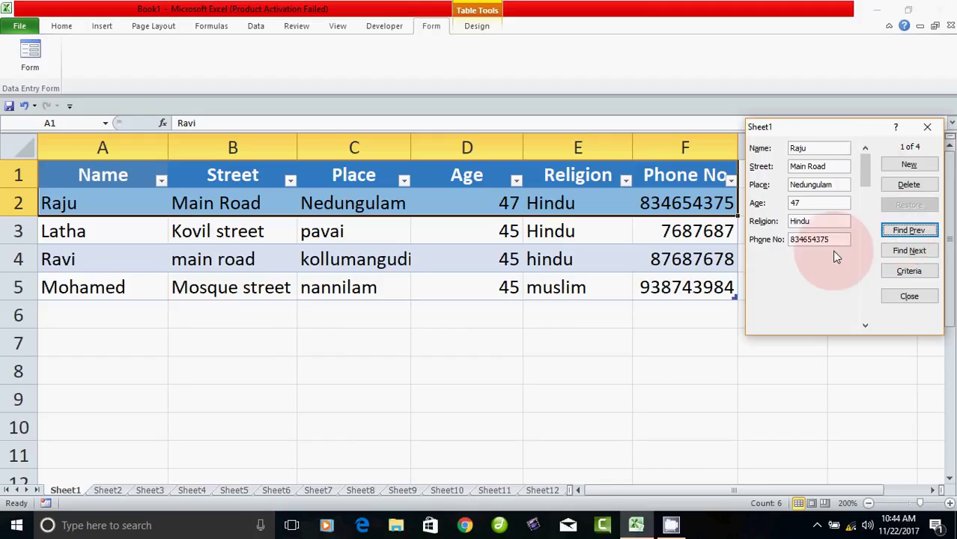
Close the data form to show the four-record table on Sheet1
left_click(901, 298)
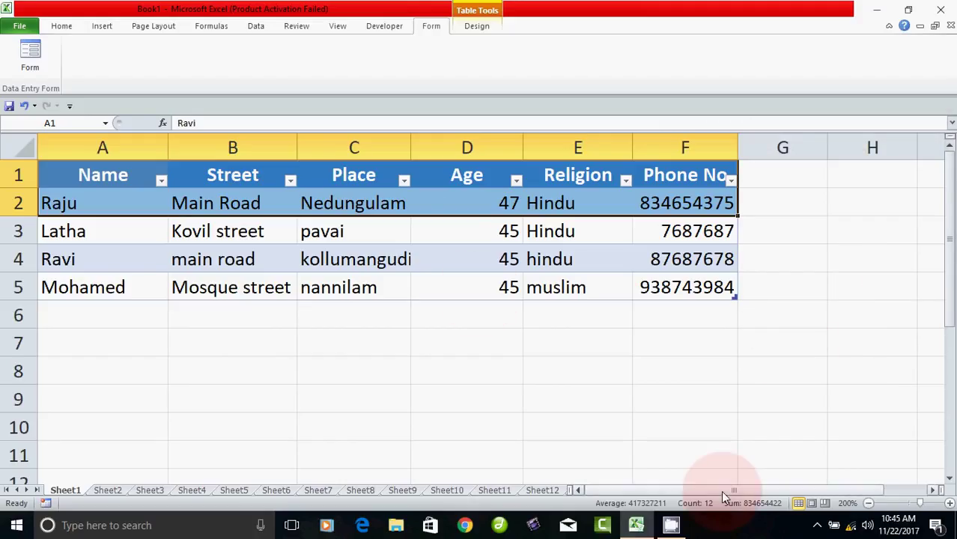